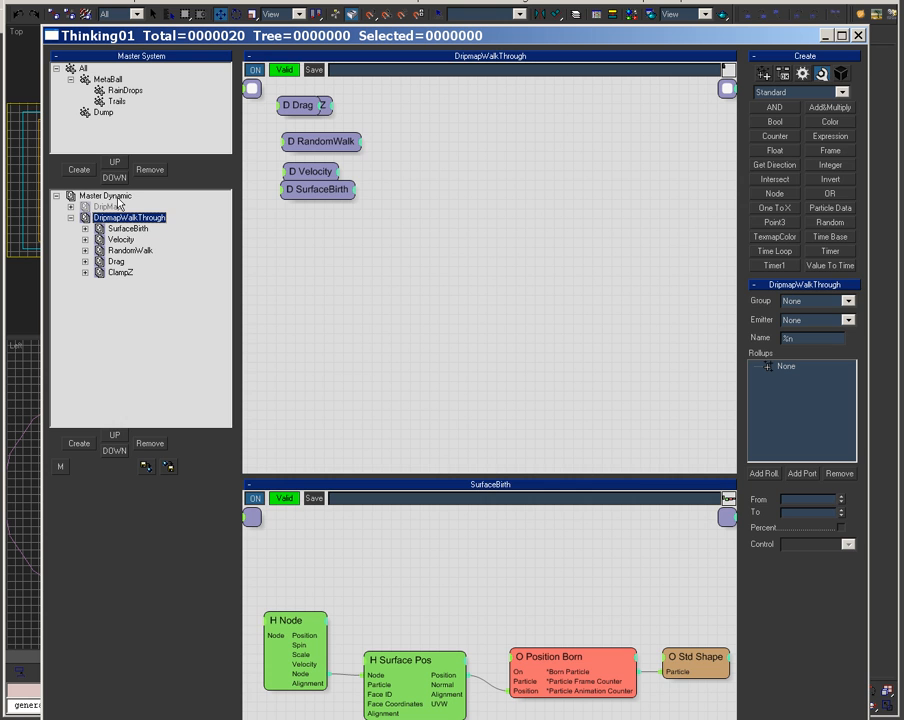
Review the Master Dynamic settings and the operators inside the SurfaceBirth set of DripmapWalkThrough
click(112, 196)
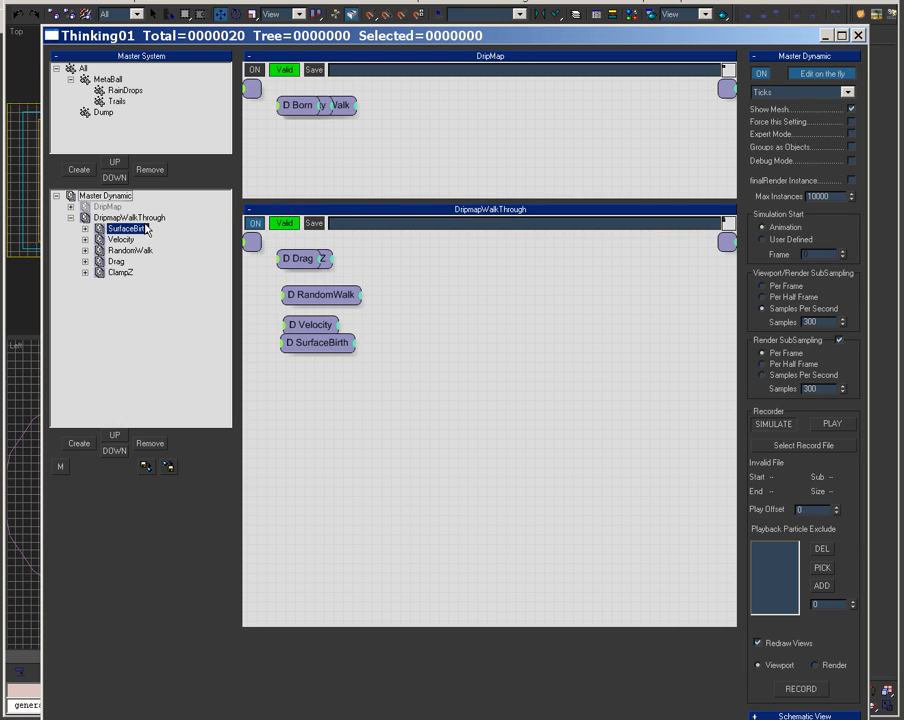
click(140, 229)
click(160, 217)
double_click(345, 190)
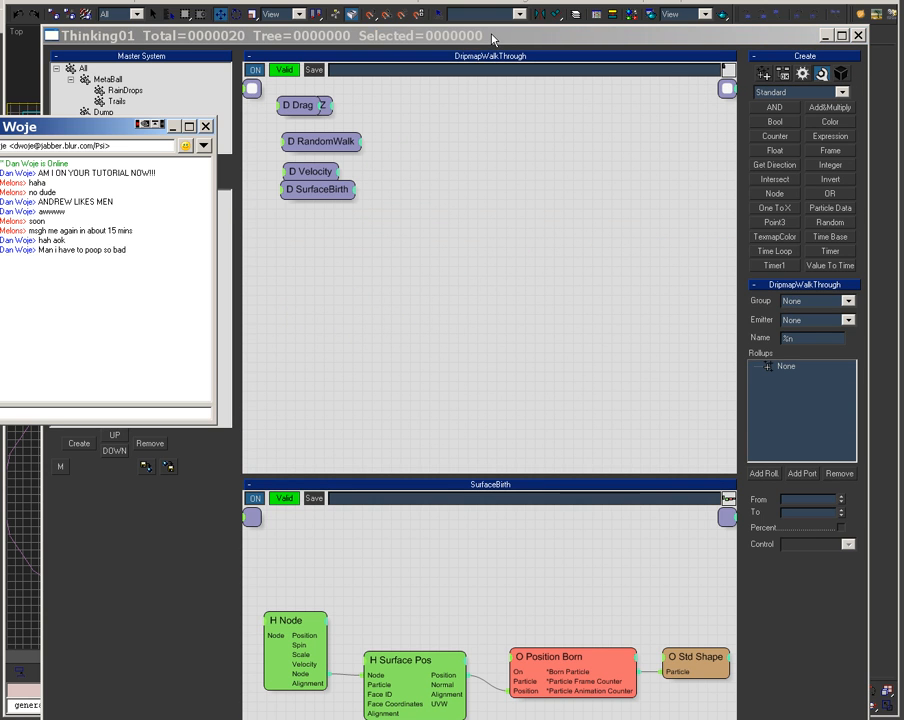
Reply "you son of a bitch" in the incoming chat and move the chat window out of the way
drag(119, 125, 340, 127)
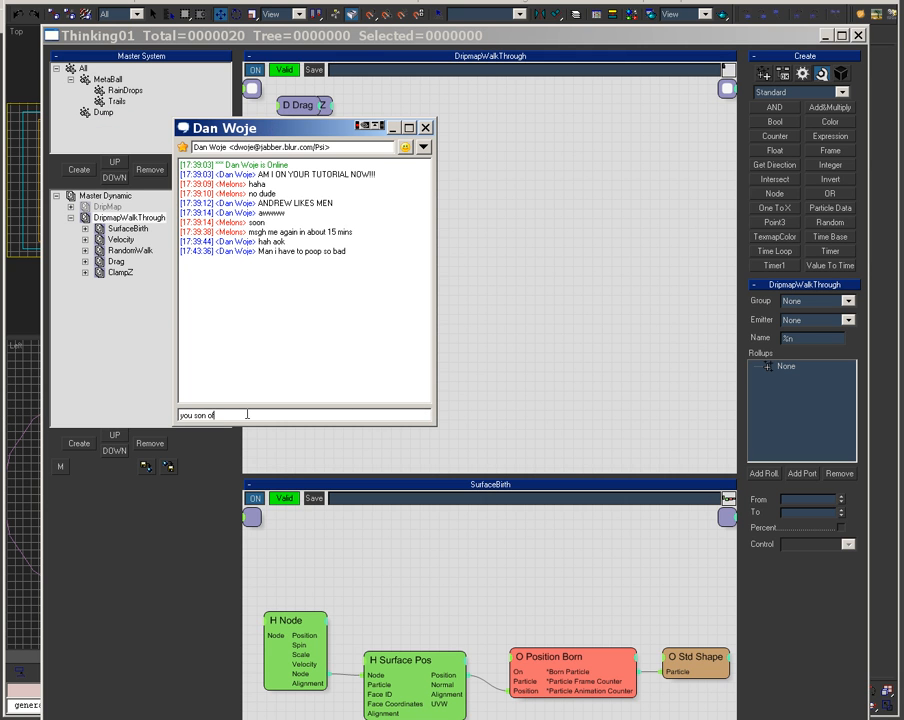
key(Return)
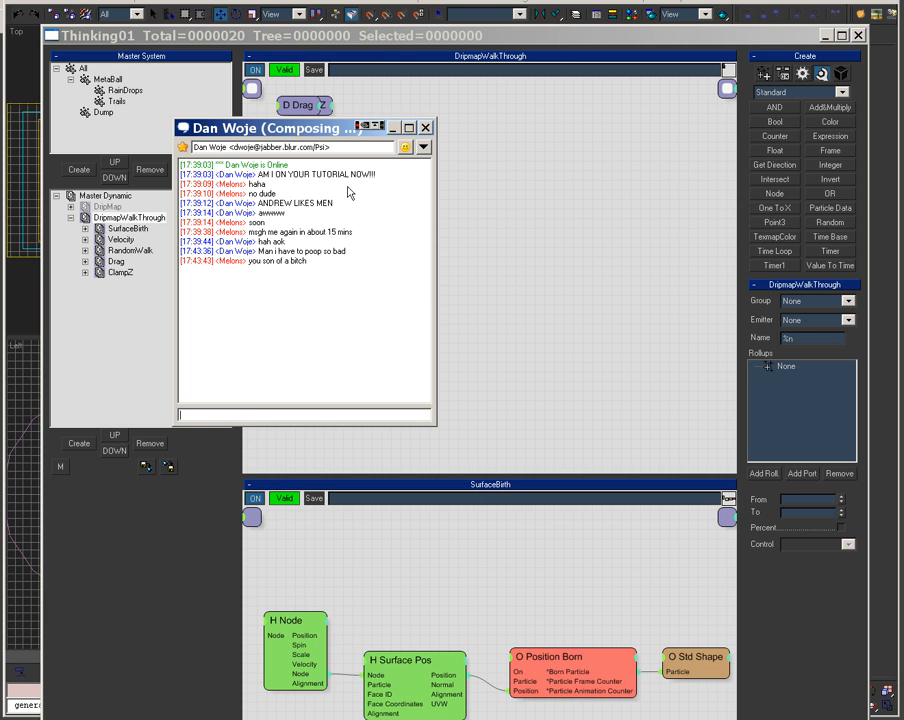
drag(303, 131, 135, 421)
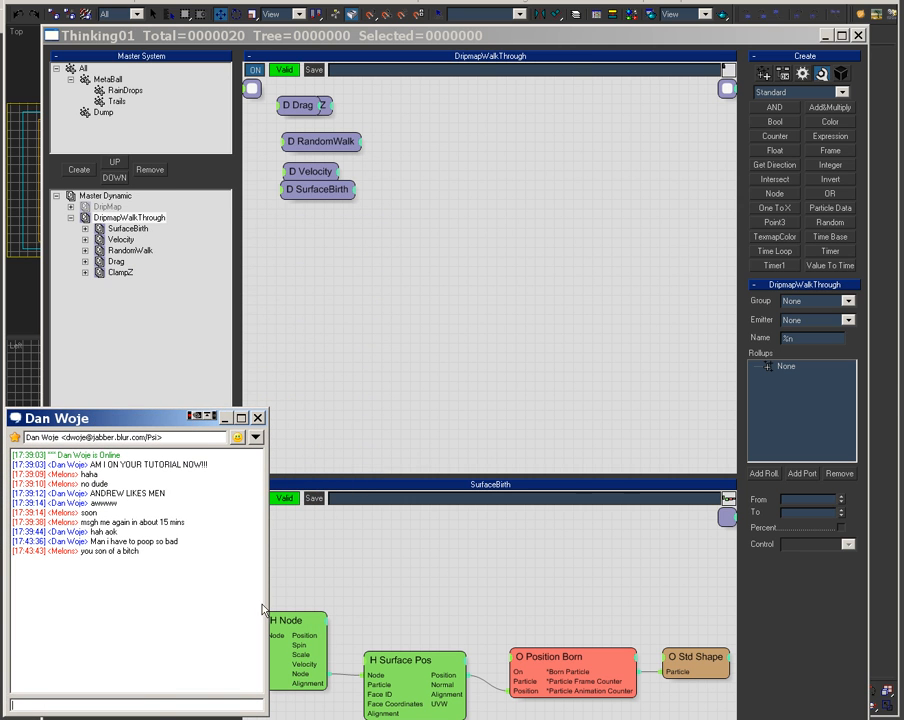
Realign Position Born and Std Shape in the SurfaceBirth graph and separate the Drag node from ClampZ in DripmapWalkThrough
click(574, 38)
drag(594, 43, 572, 0)
drag(561, 620, 548, 605)
drag(680, 621, 668, 596)
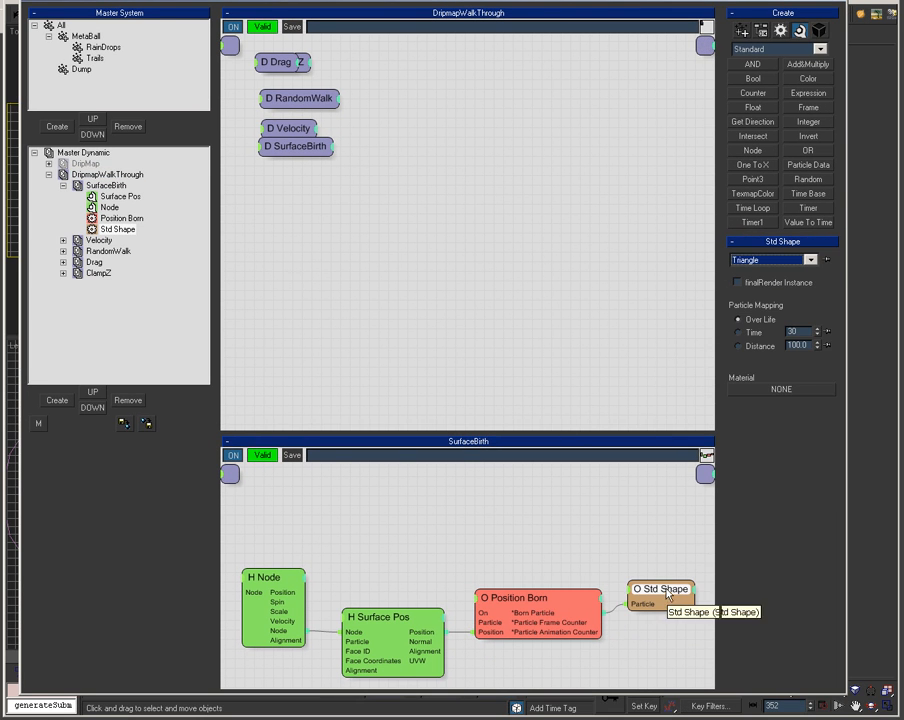
click(63, 186)
click(107, 174)
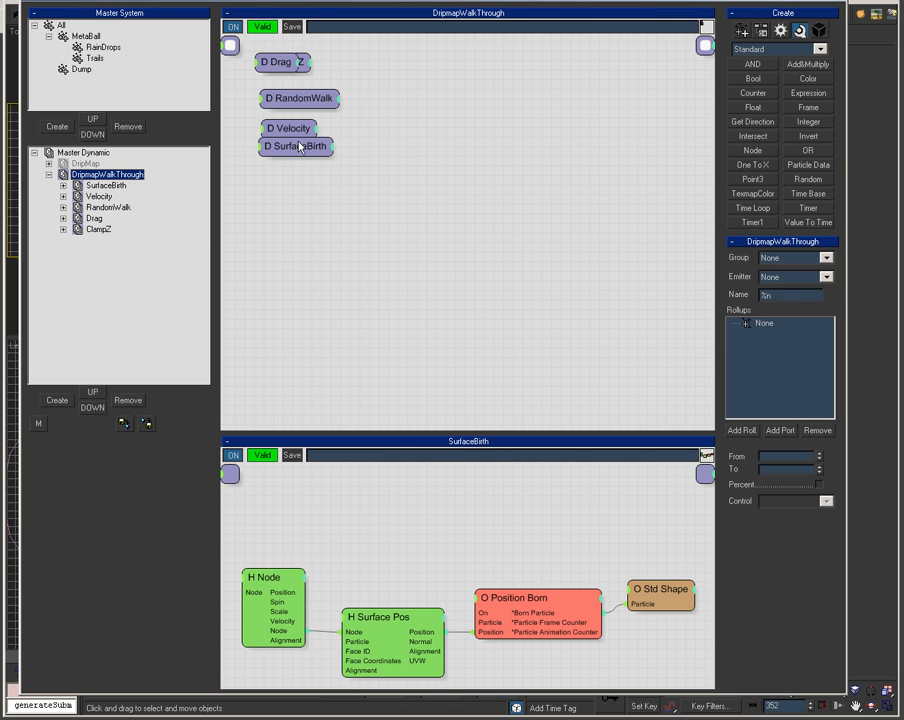
drag(277, 62, 287, 184)
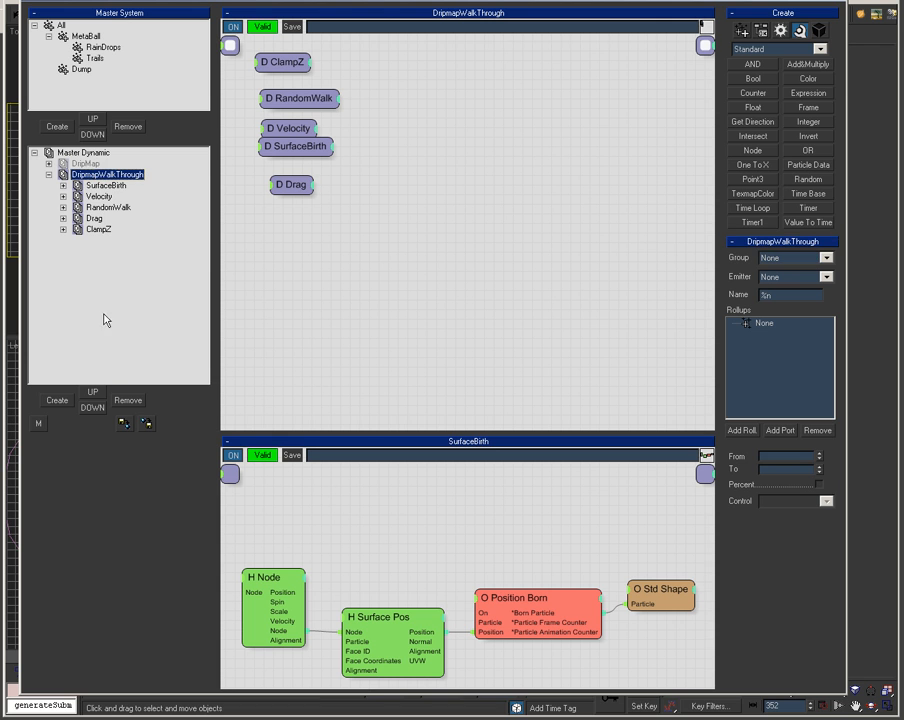
Create a new dynamic set under DripmapWalkThrough and add the RainDrops group to it
click(60, 400)
click(106, 240)
right_click(322, 168)
mouse_move(390, 174)
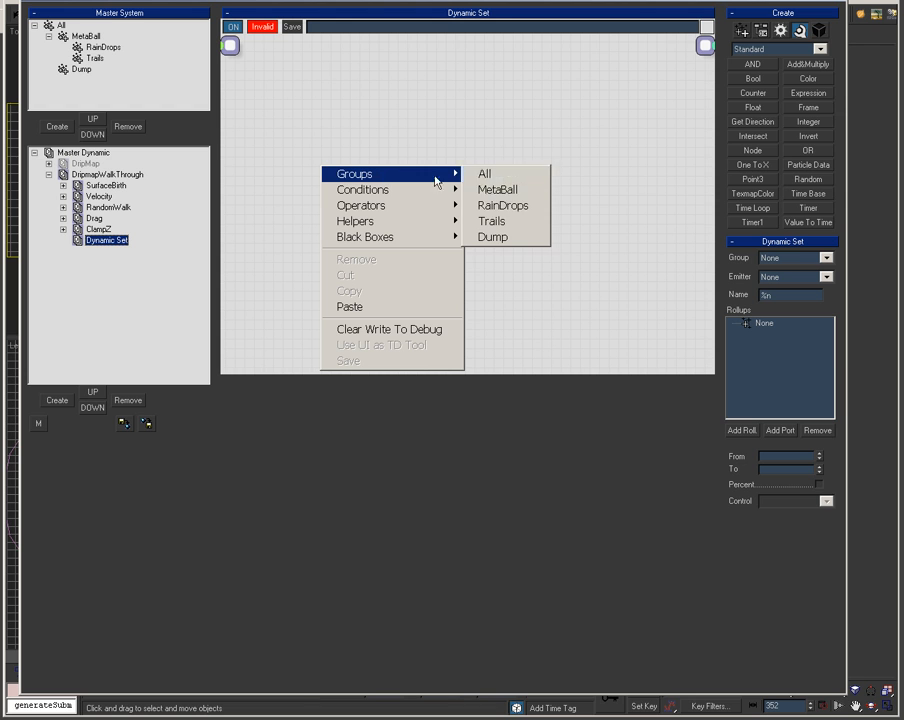
click(533, 205)
Add a MatterWaves generator and connect the RainDrops particle output to its Particle input
right_click(451, 90)
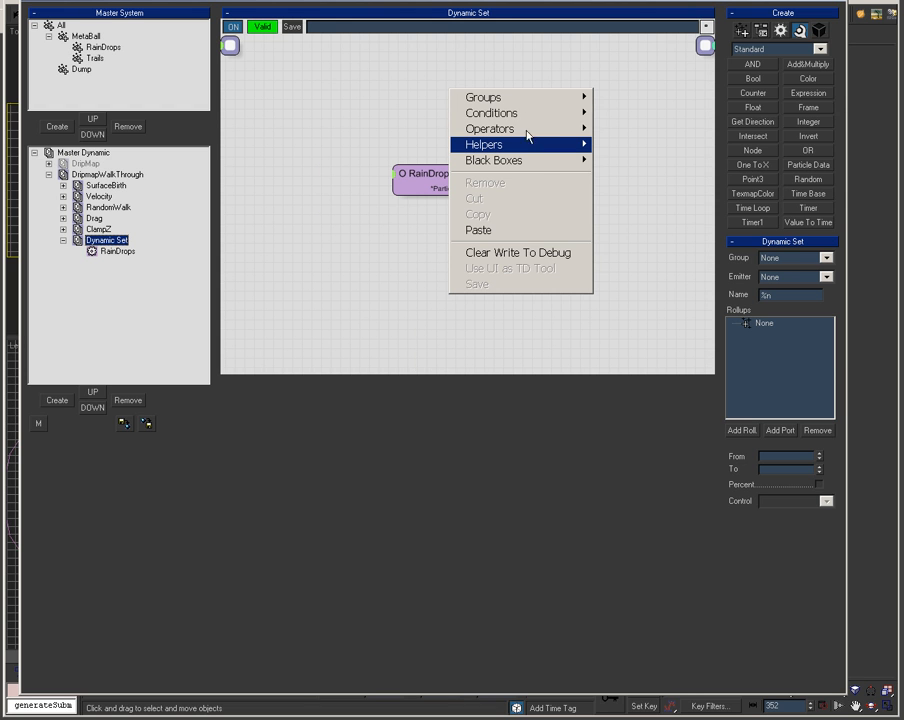
mouse_move(565, 145)
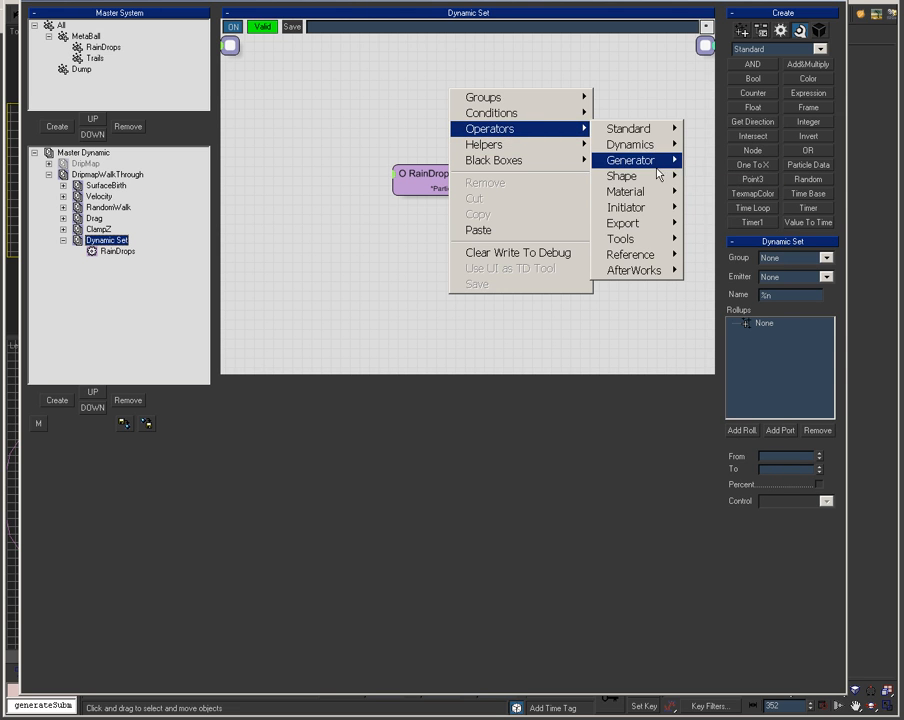
mouse_move(650, 158)
click(754, 188)
drag(419, 178, 329, 154)
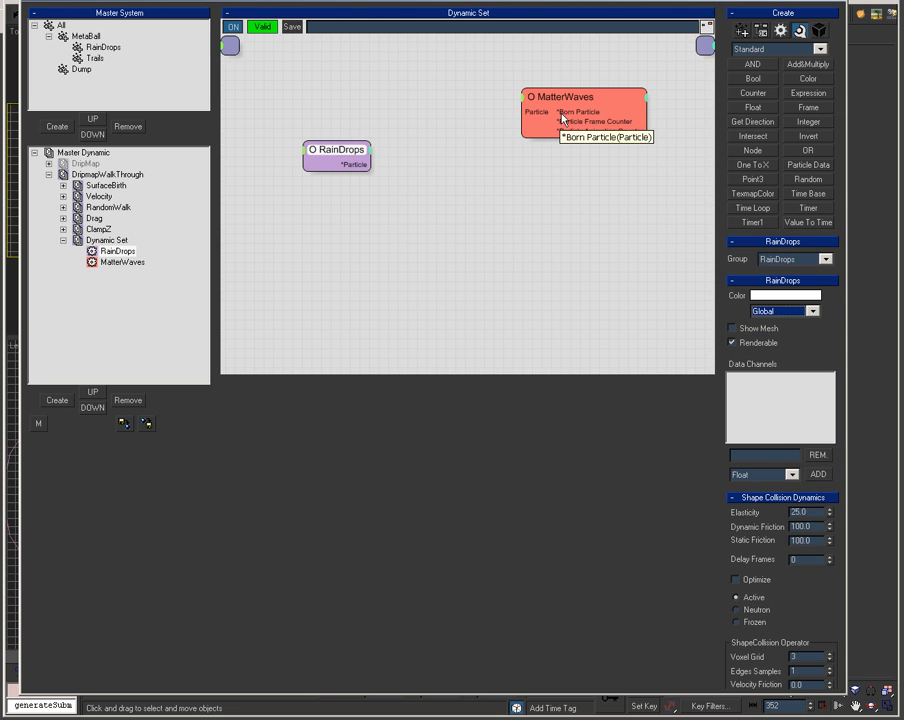
drag(557, 98, 448, 143)
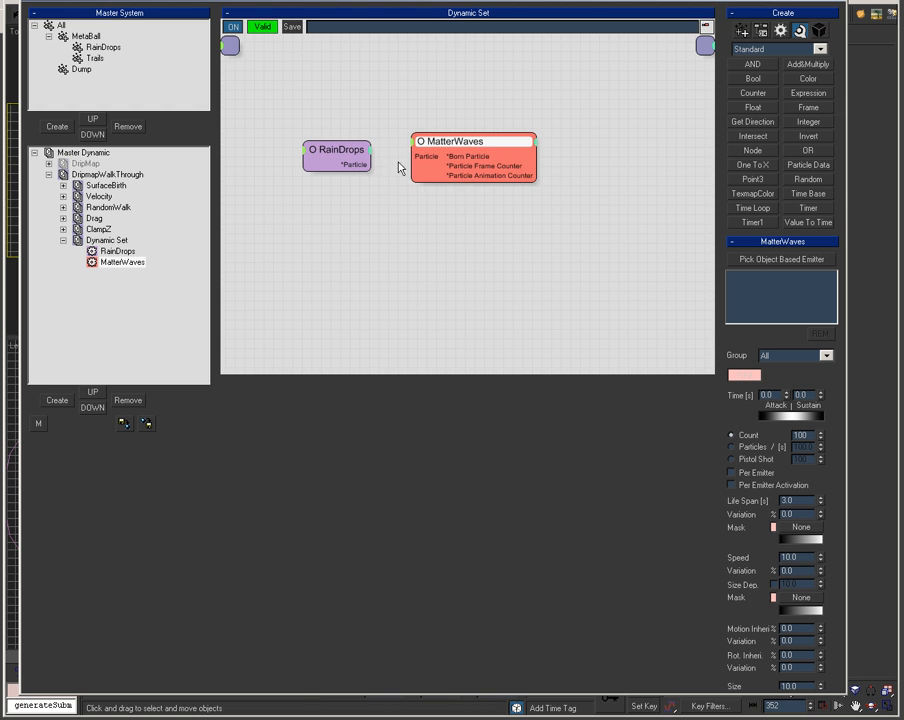
drag(362, 168, 433, 160)
Add a Std Shape operator and connect the MatterWaves Born Particle output to its Particle input
right_click(557, 97)
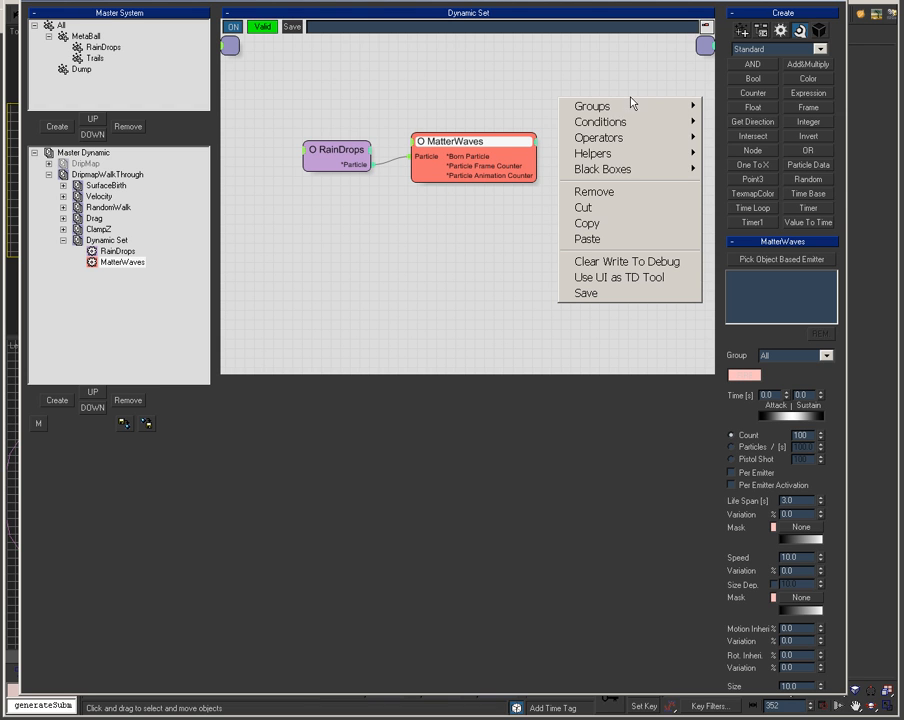
mouse_move(638, 154)
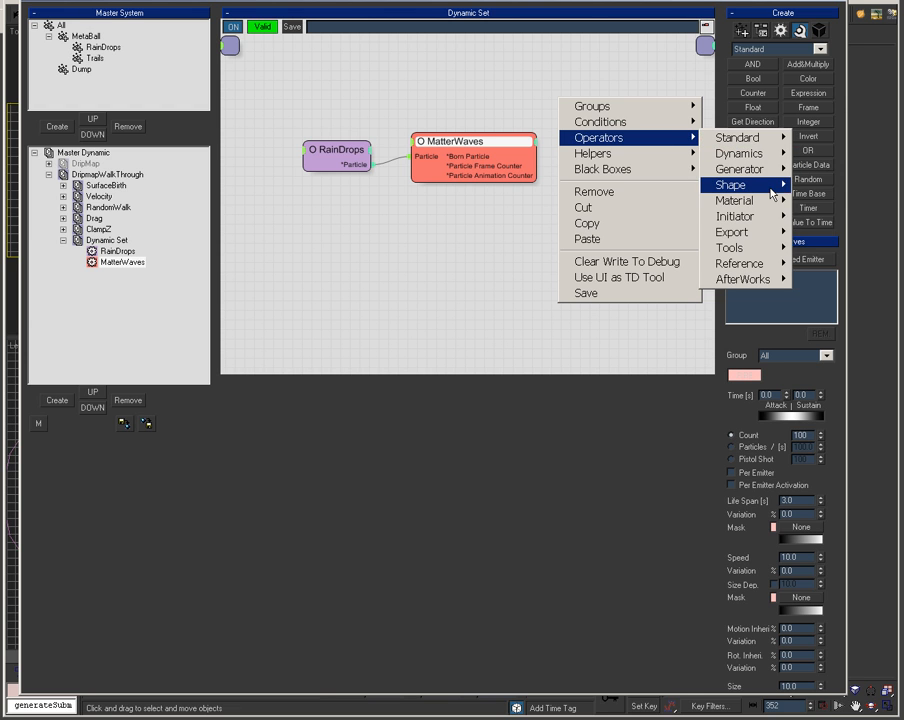
mouse_move(735, 185)
click(850, 263)
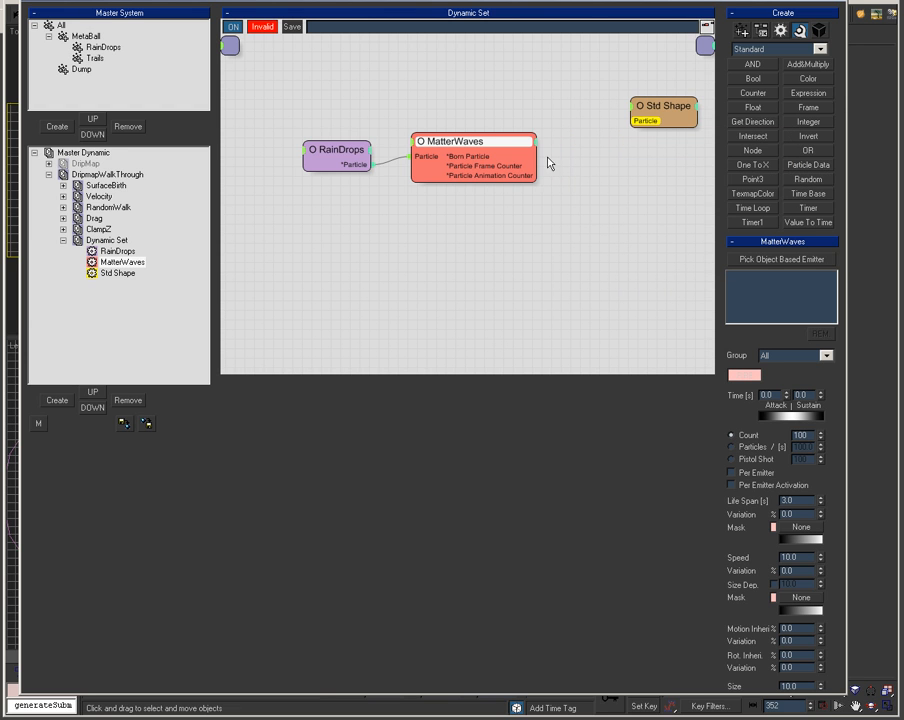
drag(652, 118, 614, 198)
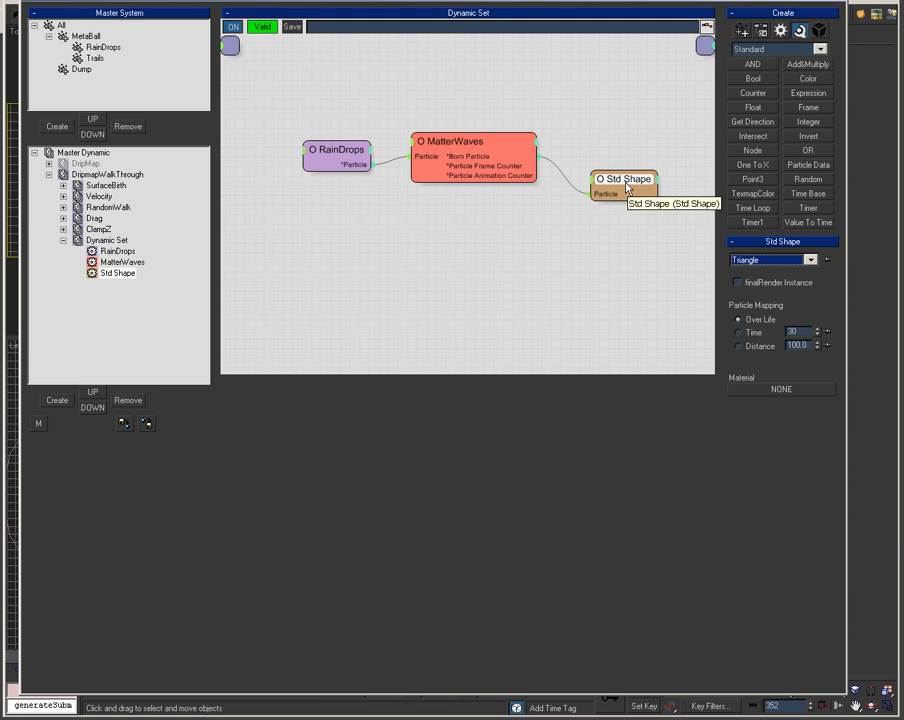
Set the Std Shape type to Sphere and line up the RainDrops and Std Shape nodes on either side of MatterWaves
click(744, 259)
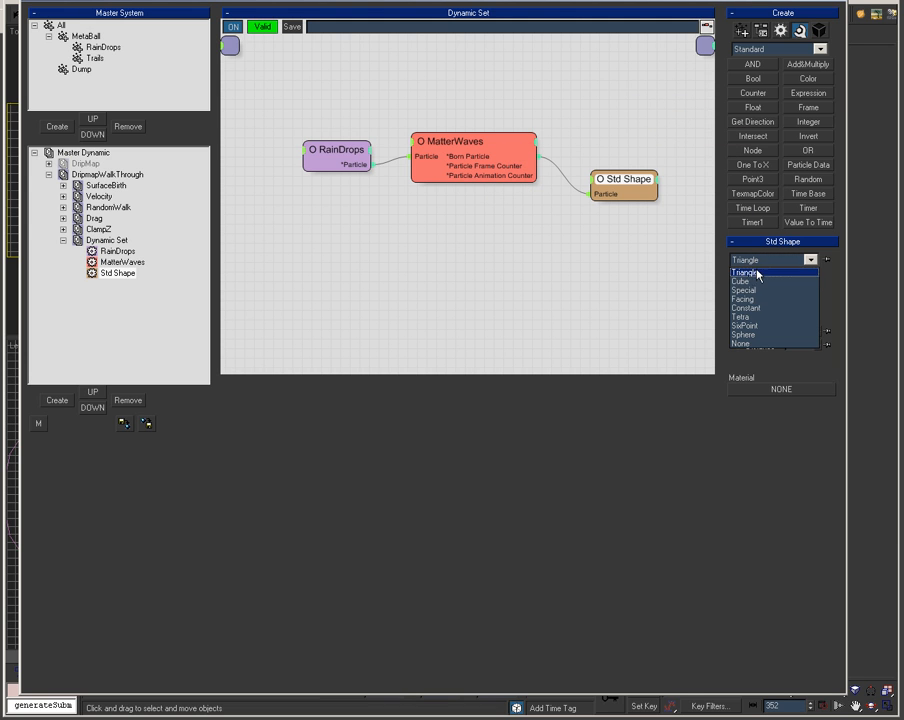
click(764, 335)
click(449, 146)
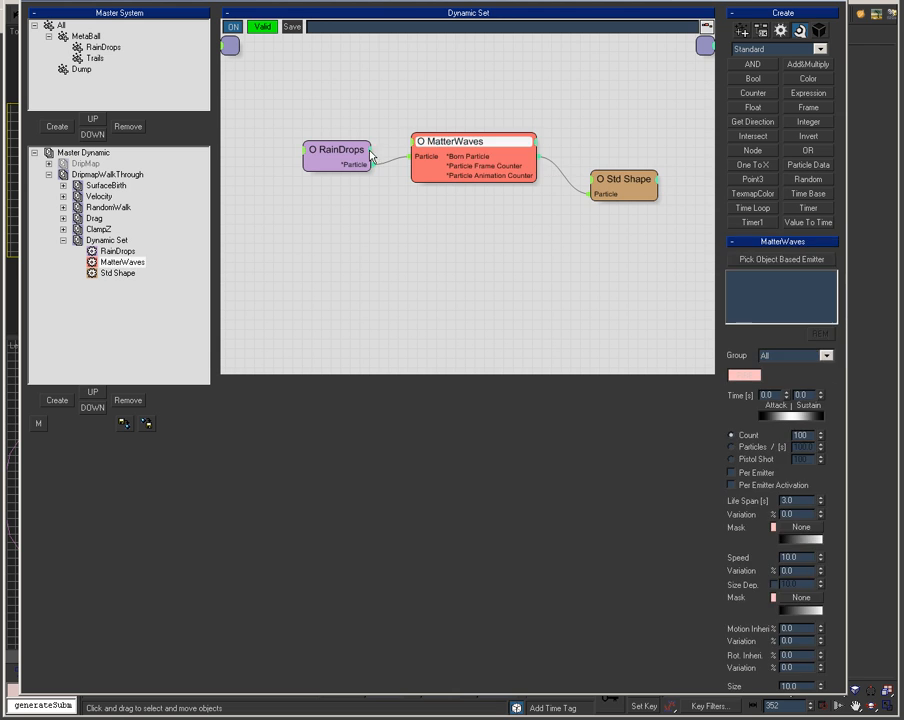
drag(343, 149, 326, 149)
drag(649, 180, 634, 150)
Set MatterWaves to emit into the Trails group by Particles / [s], with the emitter's Coordinates option off
click(469, 141)
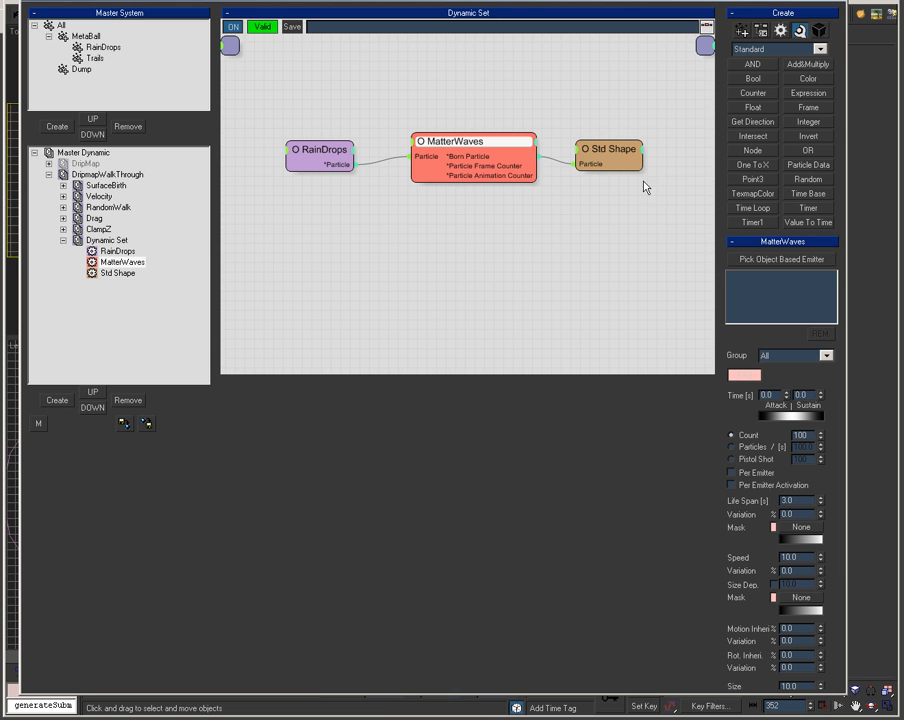
click(800, 356)
click(786, 395)
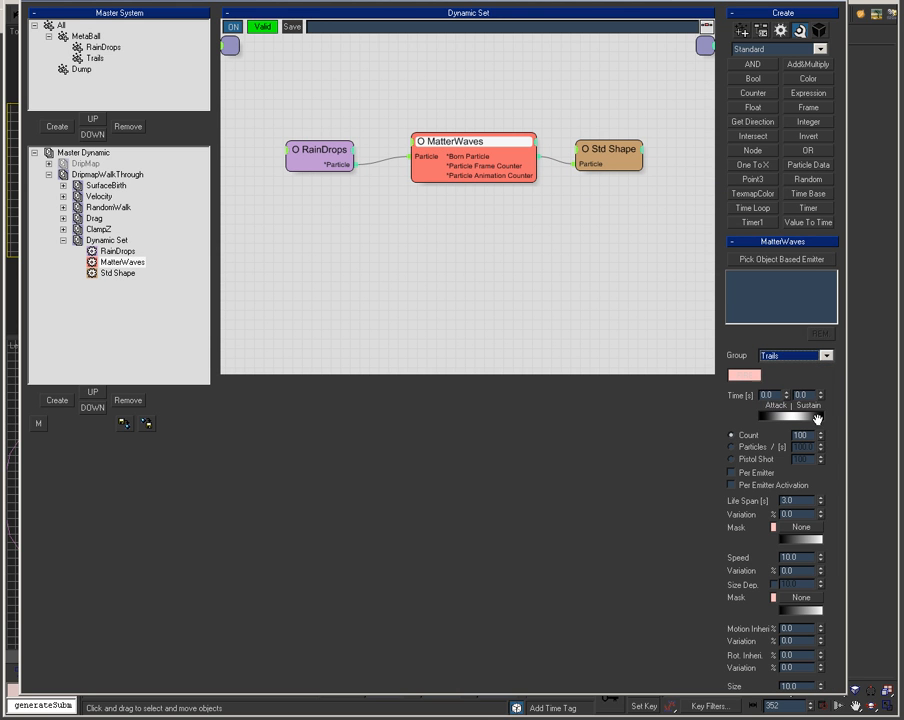
drag(834, 480, 830, 184)
click(764, 151)
scroll(840, 320, down, 5)
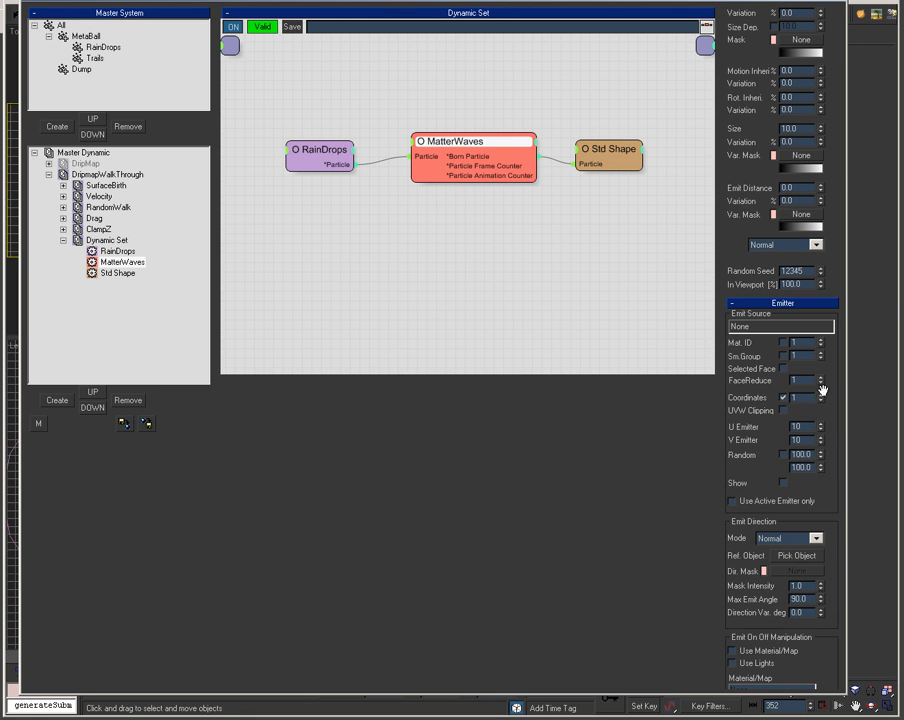
Scrub the timeline through the animation to examine the trail particles in the viewports
drag(653, 1, 500, 718)
drag(143, 655, 673, 677)
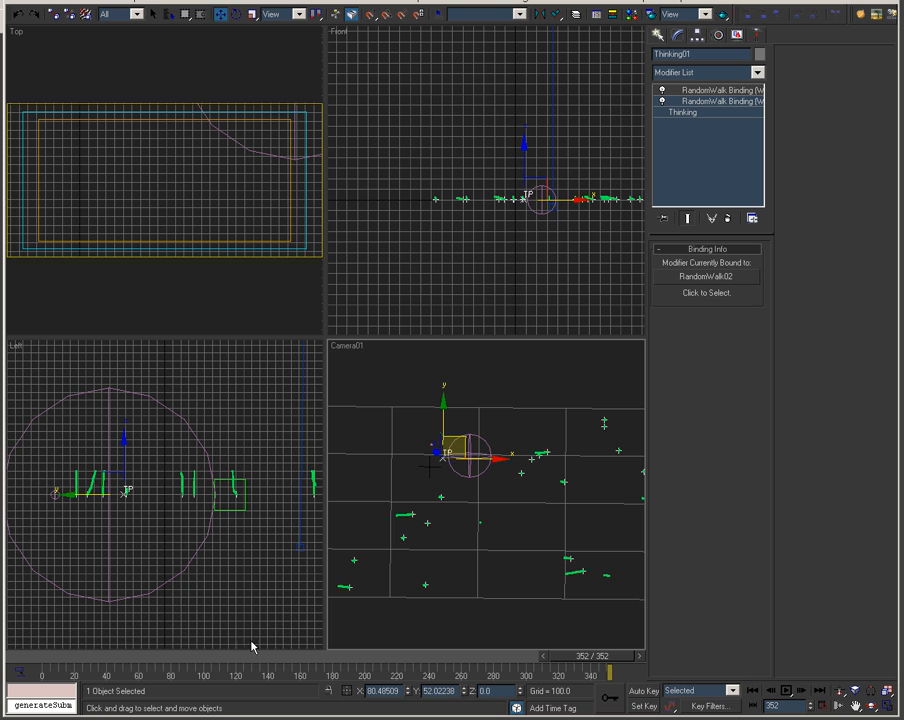
drag(43, 662, 361, 662)
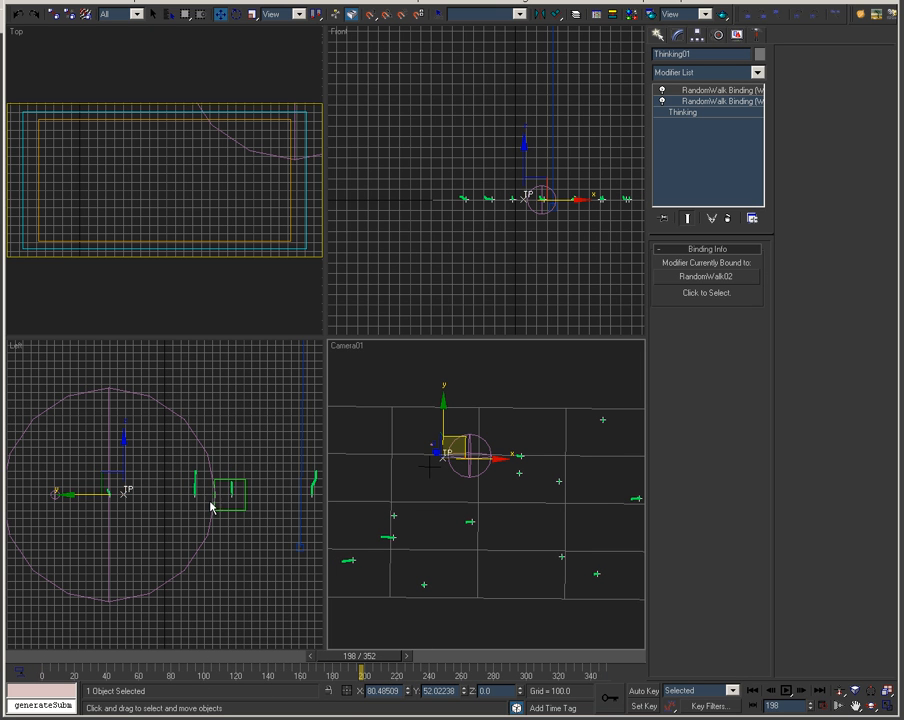
Set the MatterWaves particle speed to 0
drag(576, 716, 630, 10)
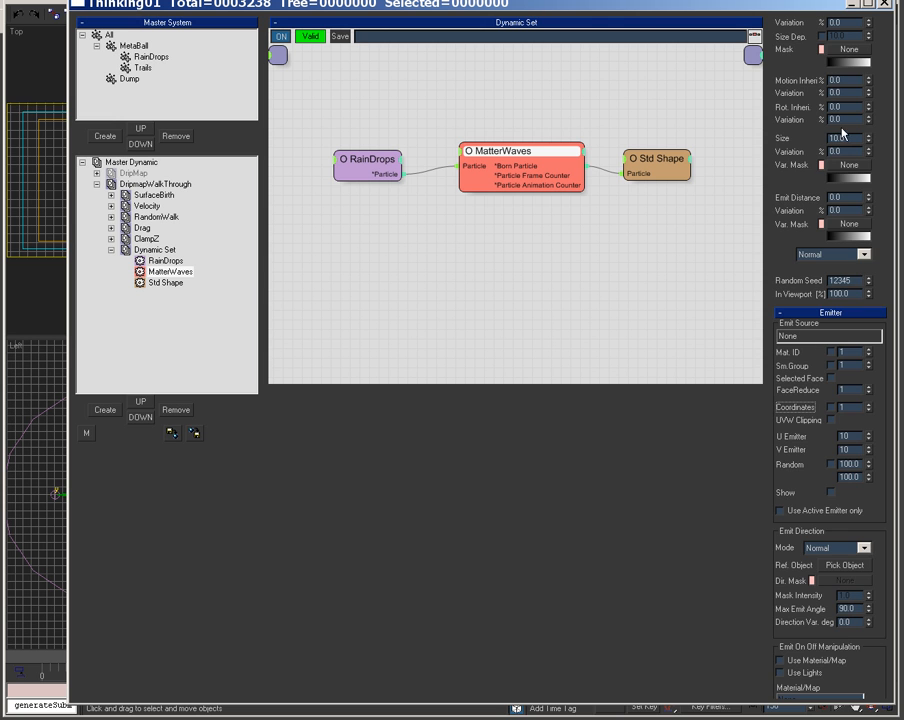
scroll(810, 142, up, 5)
click(851, 166)
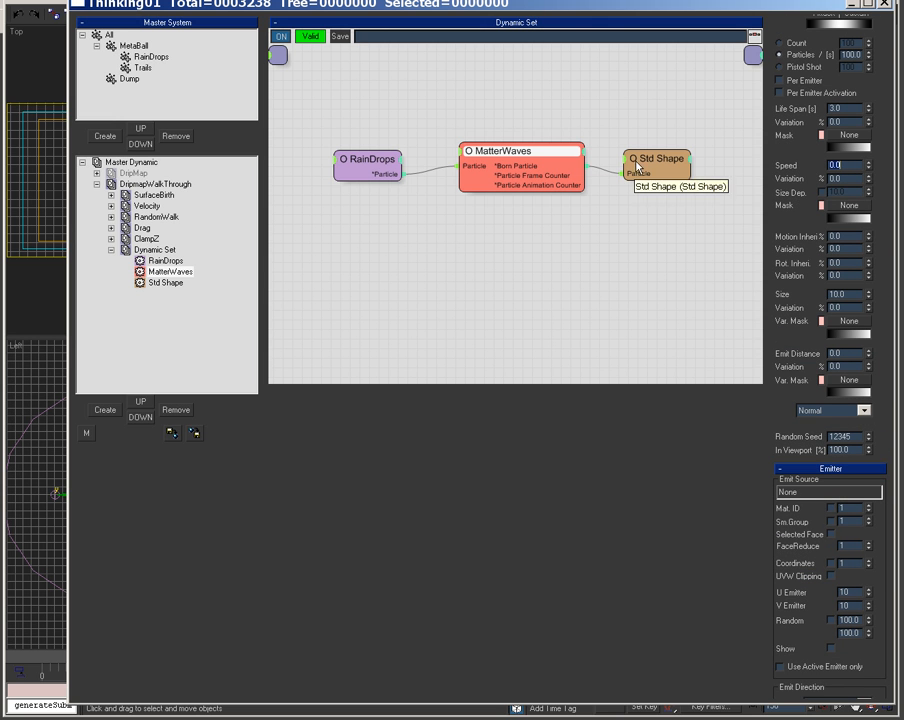
Arrange the MatterWaves and Std Shape nodes in a straight row after RainDrops
drag(668, 160, 688, 153)
drag(539, 158, 527, 167)
drag(678, 153, 638, 163)
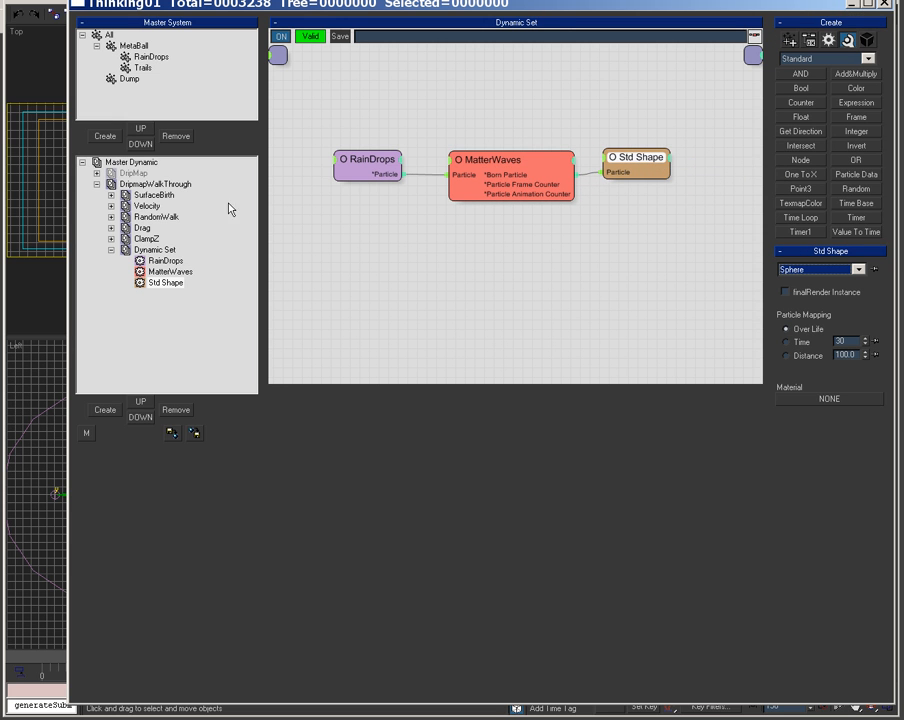
click(97, 173)
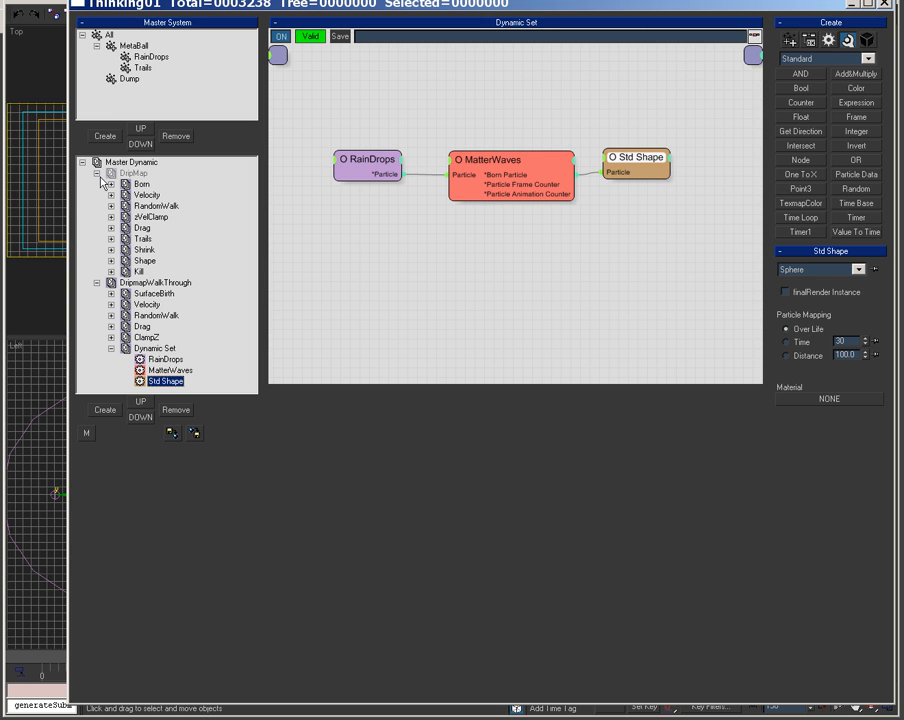
click(97, 173)
drag(570, 5, 542, 14)
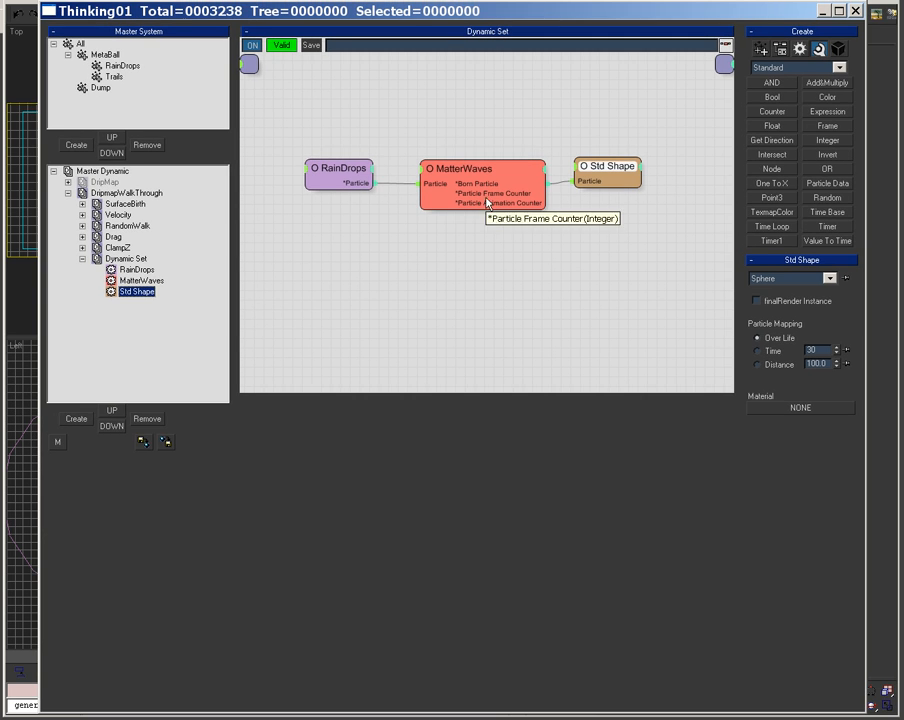
drag(620, 172, 659, 174)
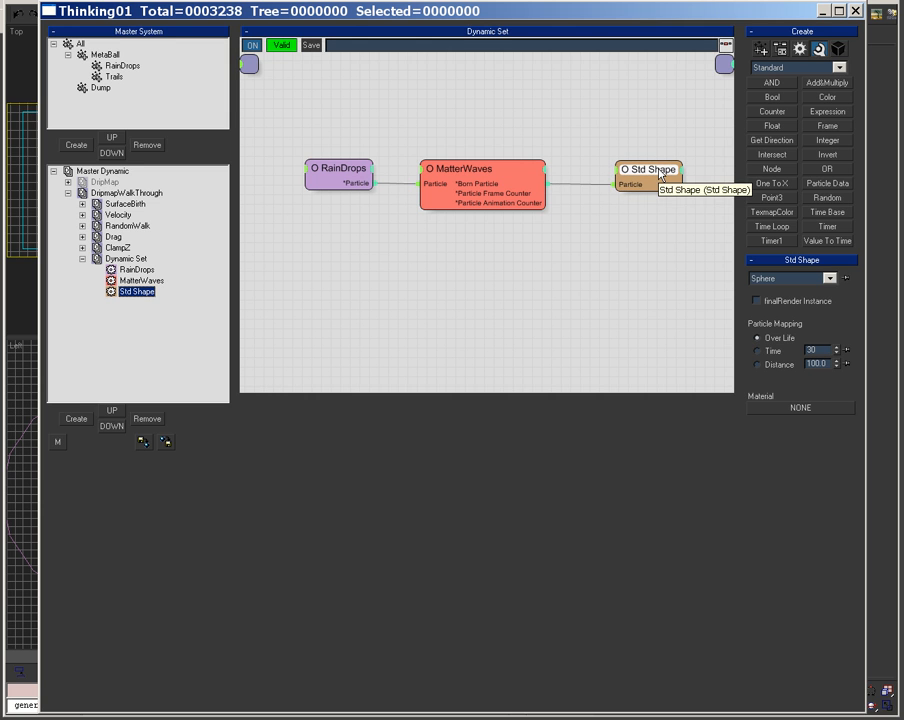
Rename the new dynamic set as Trails and collapse it in the Master Dynamic tree
click(102, 171)
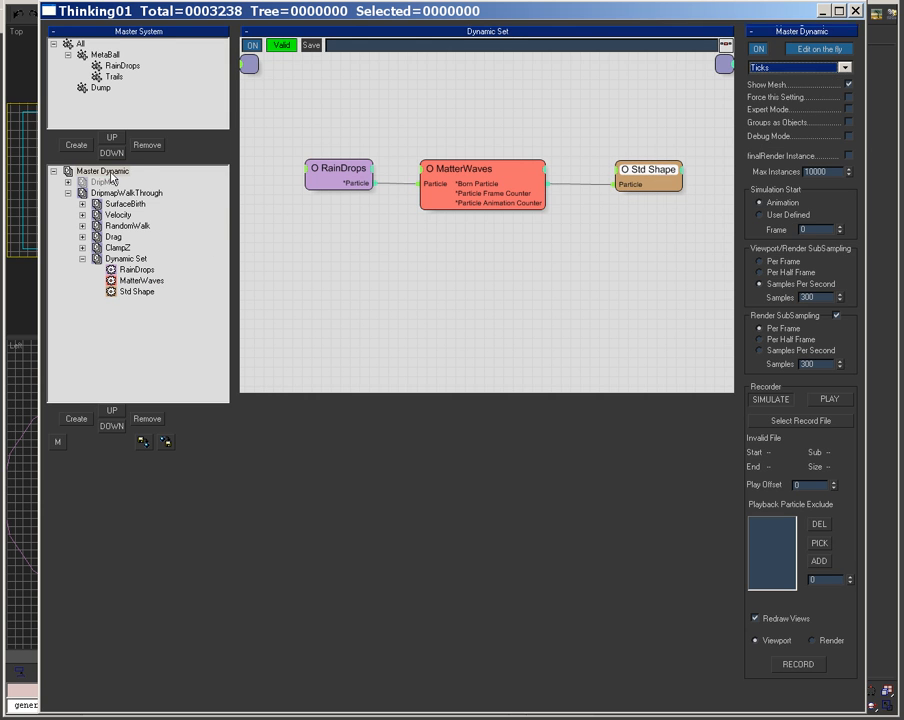
click(138, 258)
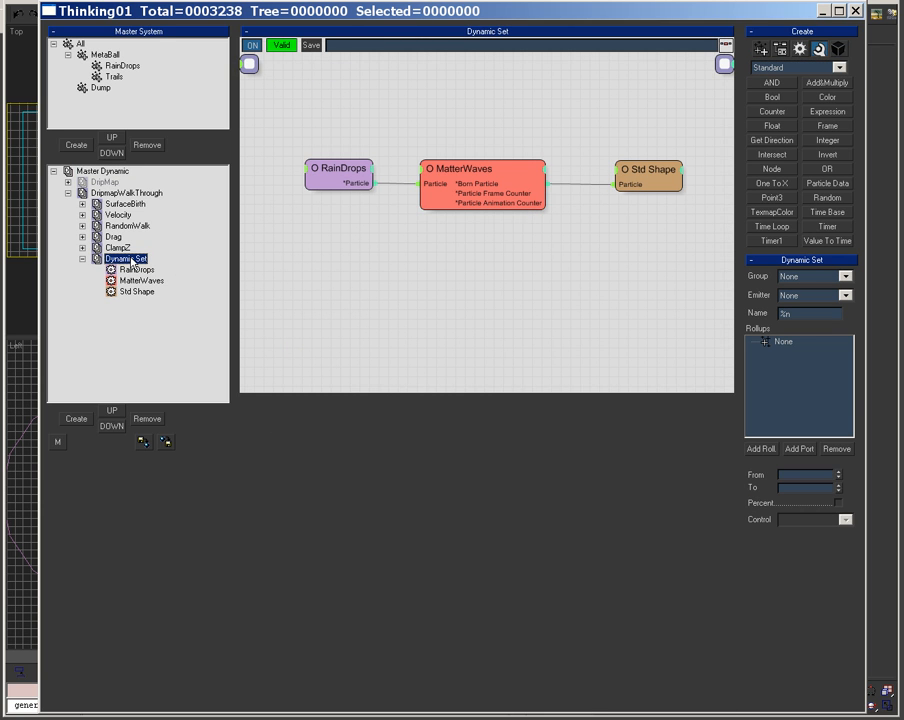
click(133, 259)
text(Trails)
key(Return)
click(83, 259)
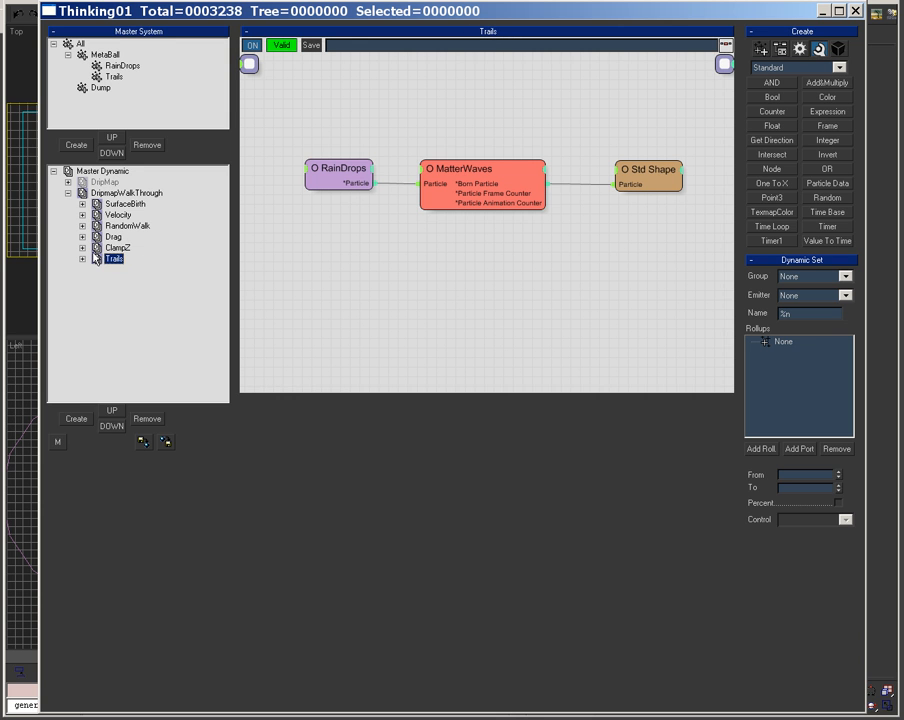
Create another dynamic set under DripmapWalkThrough and name it Shrink
click(113, 194)
click(84, 422)
click(132, 270)
text(SN)
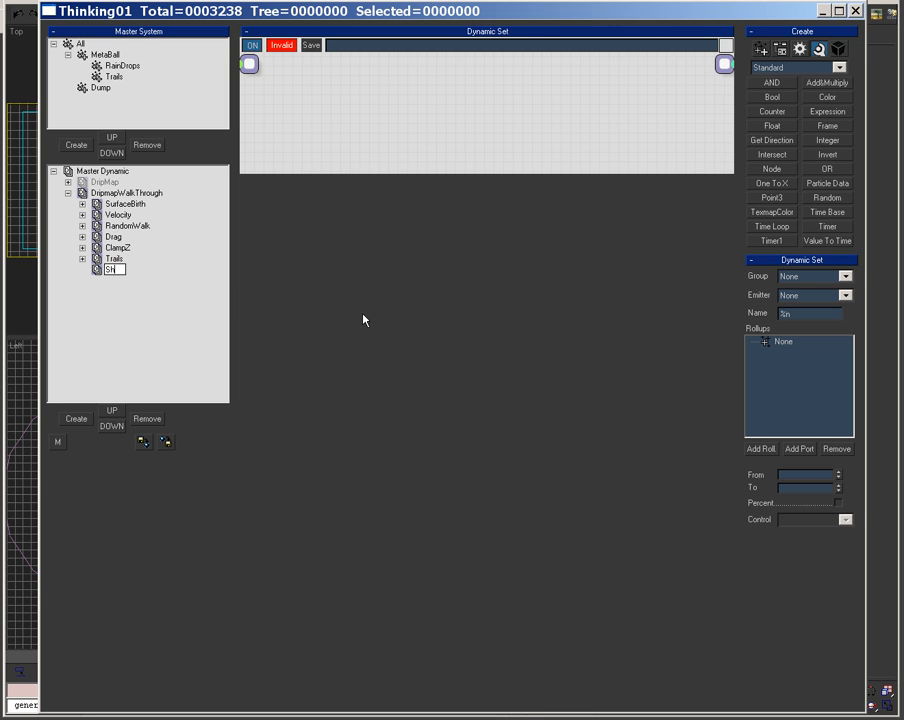
key(Return)
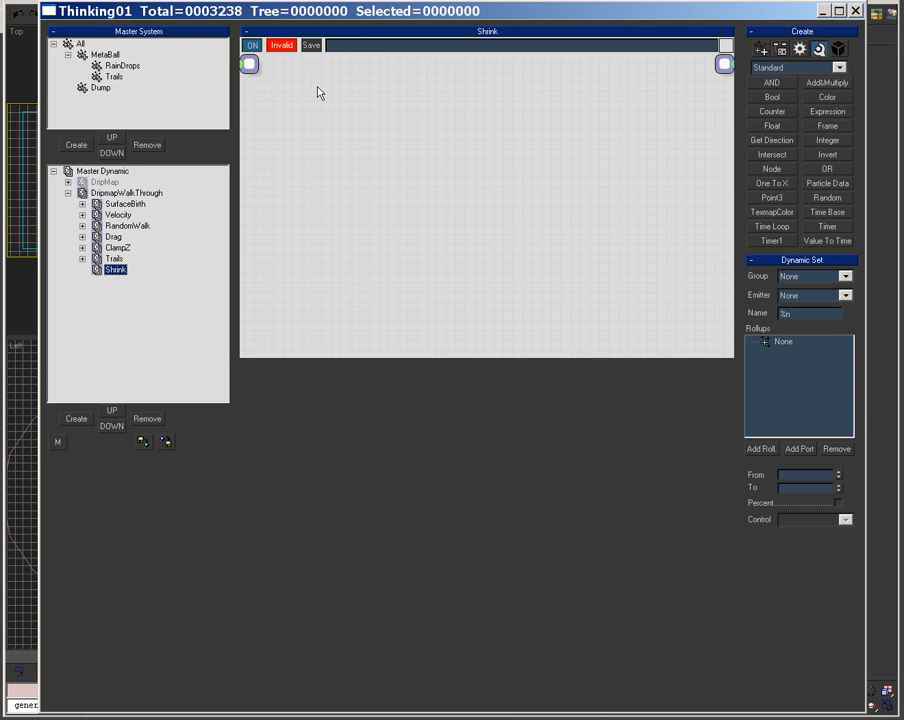
Add a Trails group node to the Shrink set and place it near the start of the canvas
right_click(310, 88)
mouse_move(325, 96)
click(440, 143)
drag(365, 100, 335, 138)
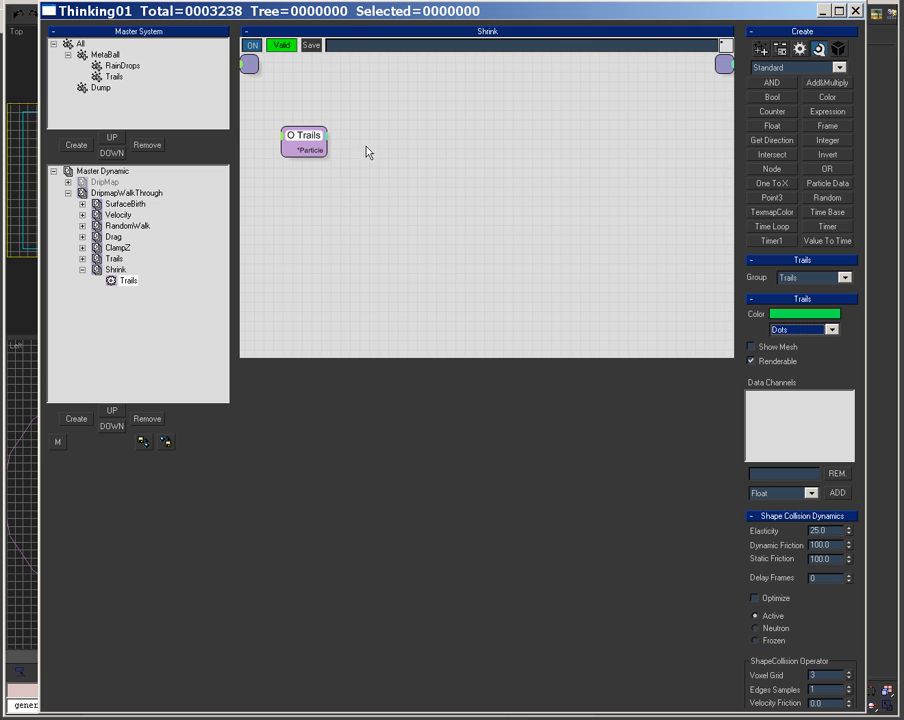
Add an Add&Multiply helper beside the Trails node in the Shrink set
right_click(404, 153)
mouse_move(356, 200)
mouse_move(508, 200)
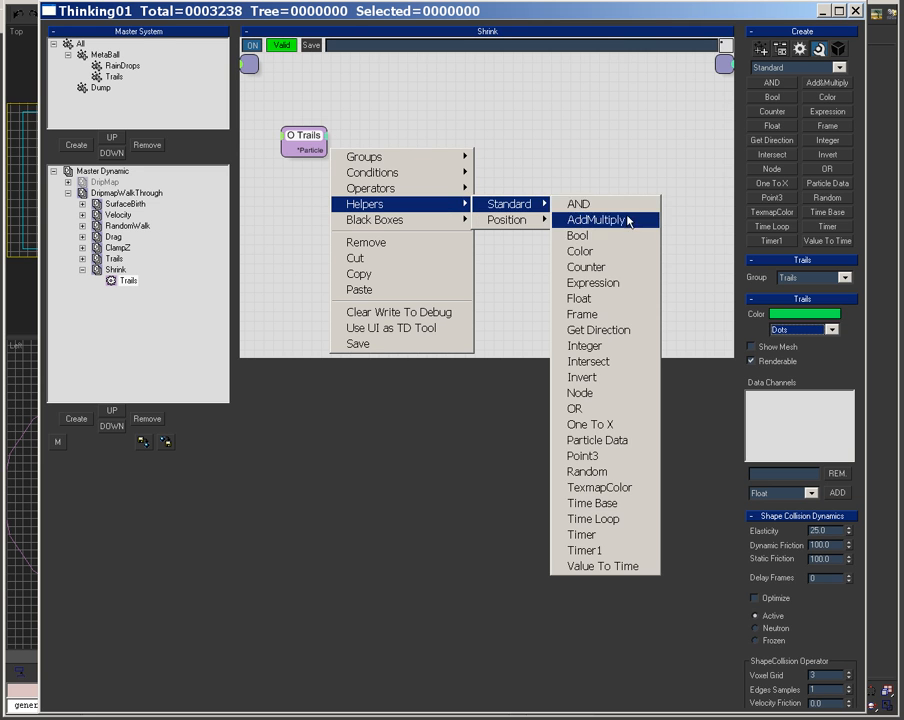
click(606, 218)
Expose the Life Span and Age outputs of Trails and wire them into Add&Multiply in A / B mode
click(312, 150)
click(326, 190)
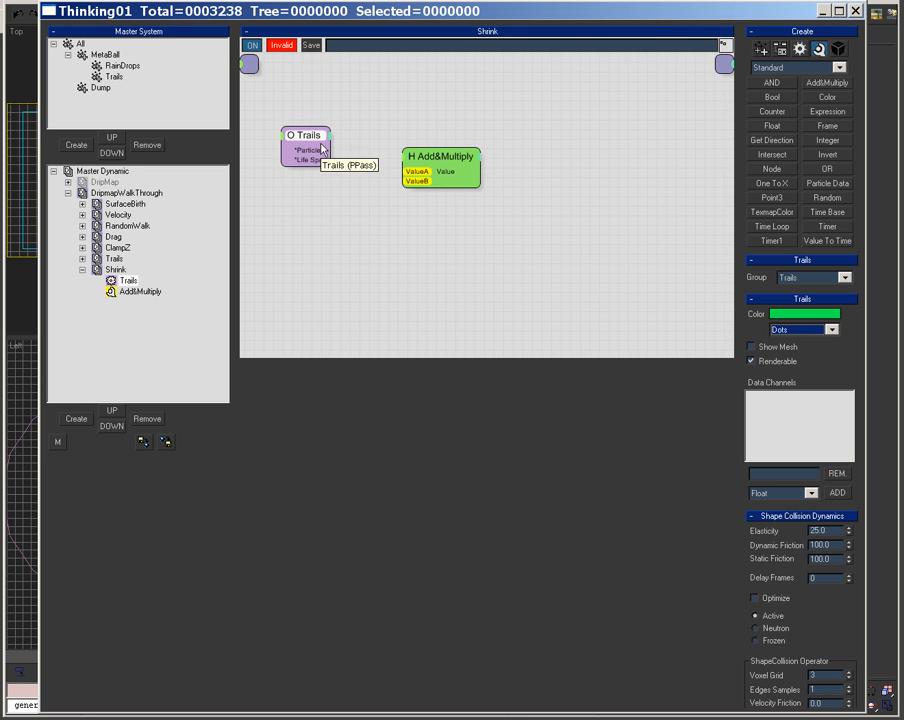
click(318, 152)
click(330, 206)
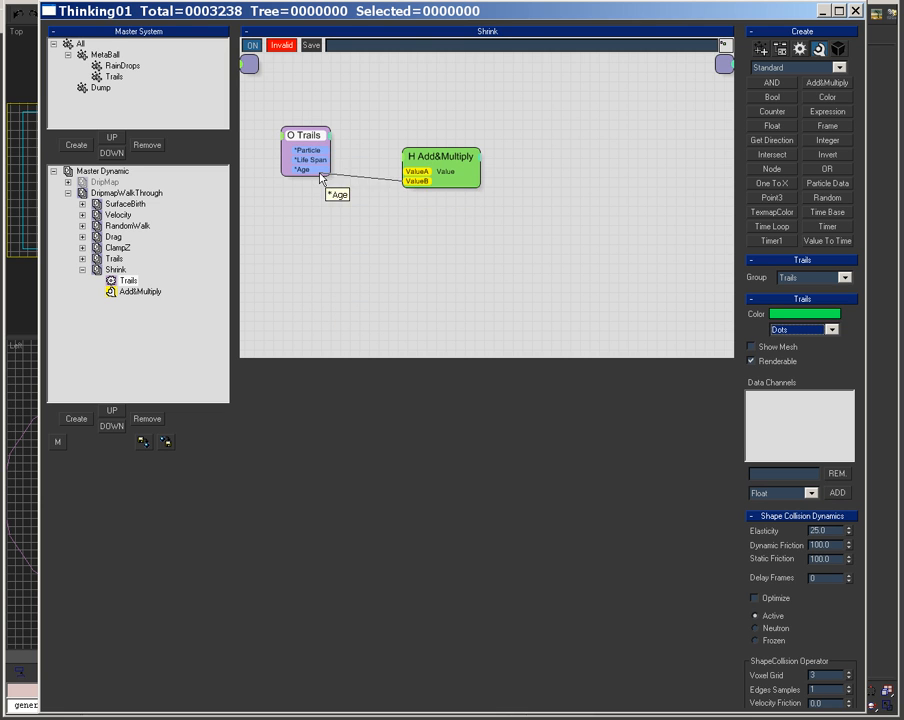
drag(413, 174, 411, 243)
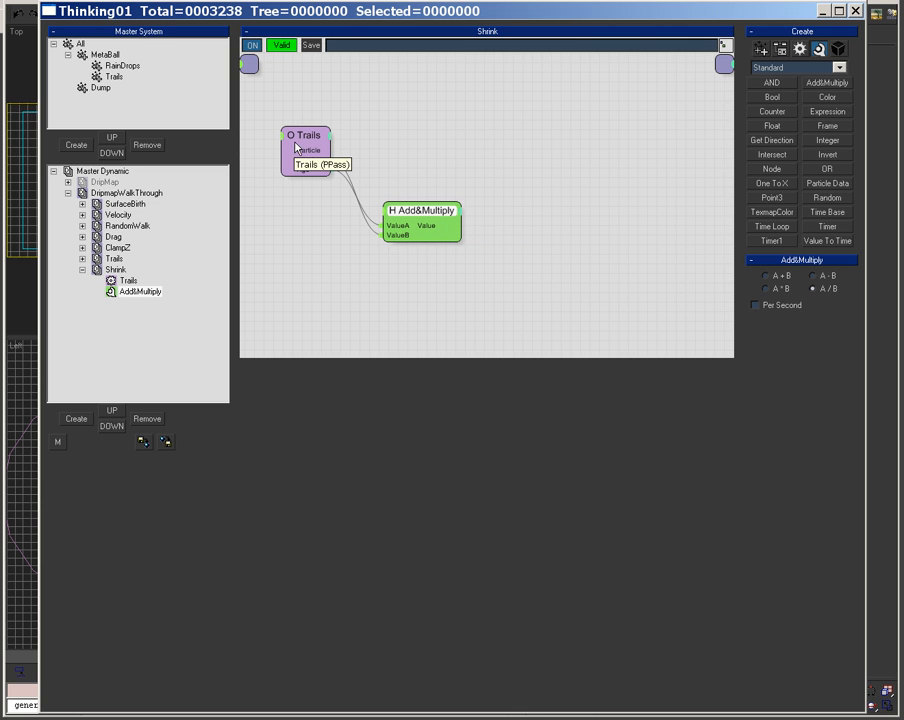
Add a Particle Data operator with a Size input, connect it to the Trails Particle output and place it at the far end
right_click(531, 168)
mouse_move(637, 204)
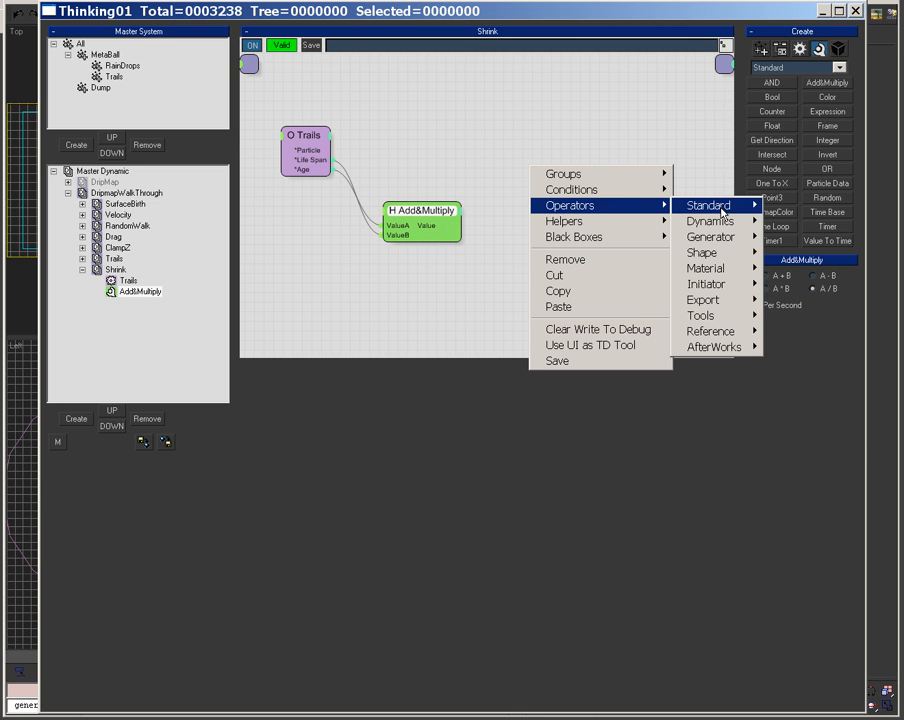
mouse_move(720, 208)
click(806, 327)
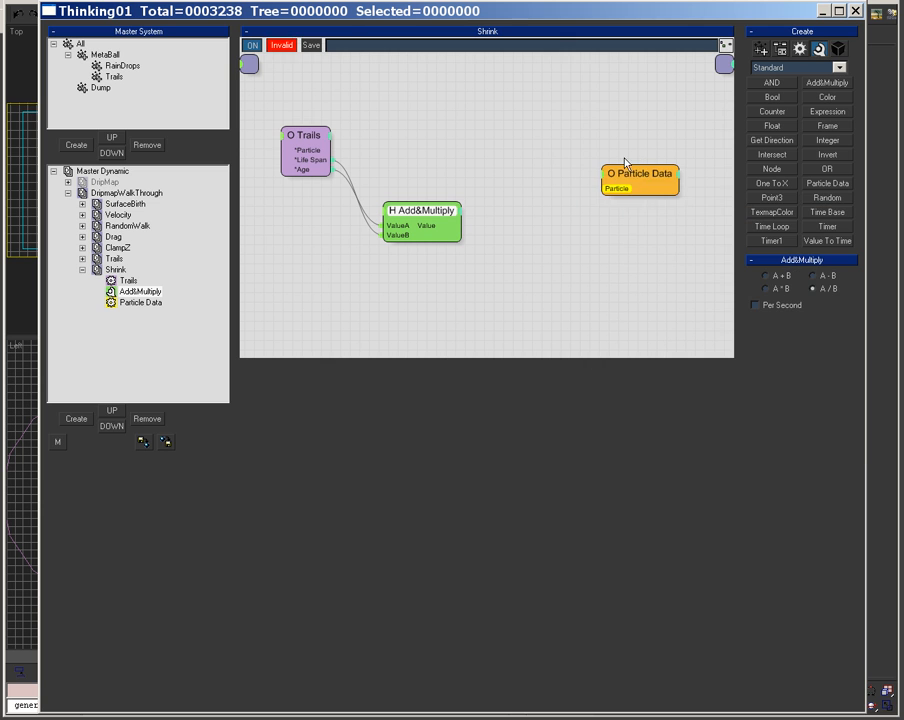
right_click(604, 188)
click(604, 290)
drag(614, 189, 309, 151)
drag(648, 172, 686, 155)
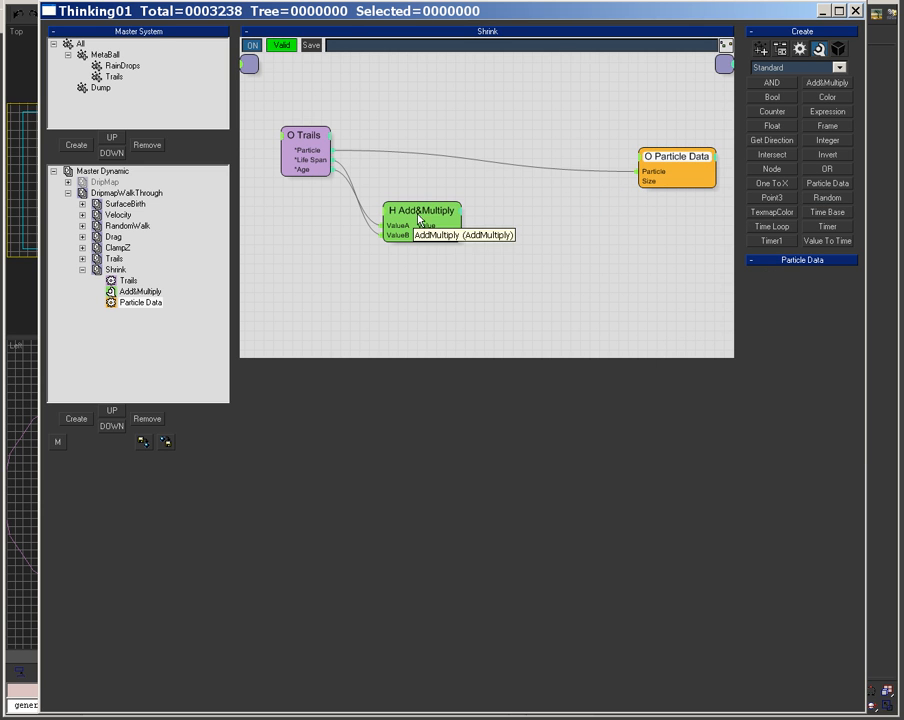
Add the oneMinus math black box and position it between Add&Multiply and Particle Data
middle_drag(549, 222, 481, 224)
right_click(490, 228)
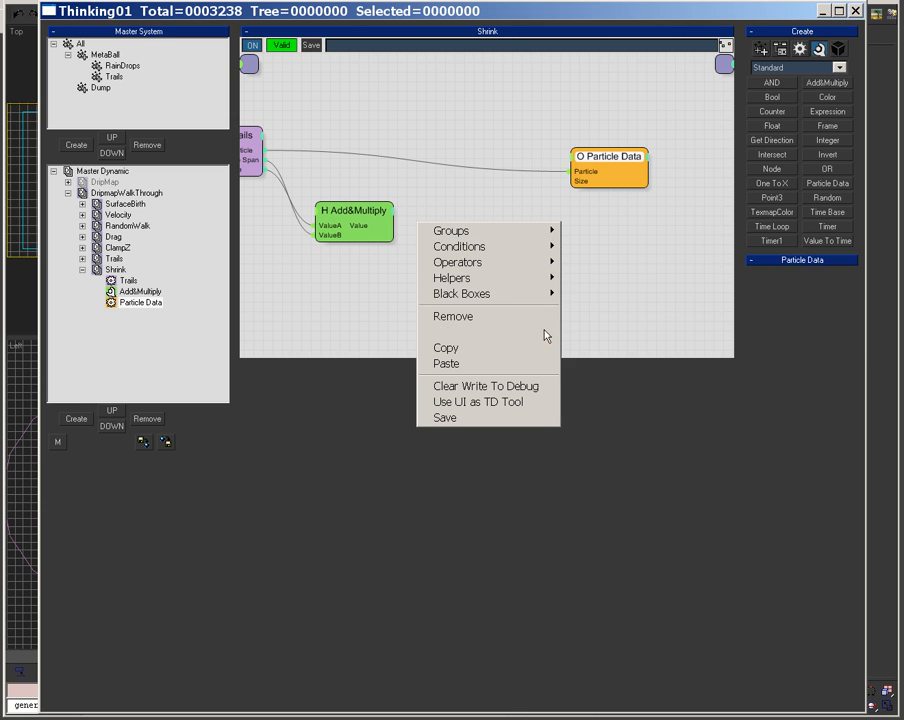
mouse_move(531, 296)
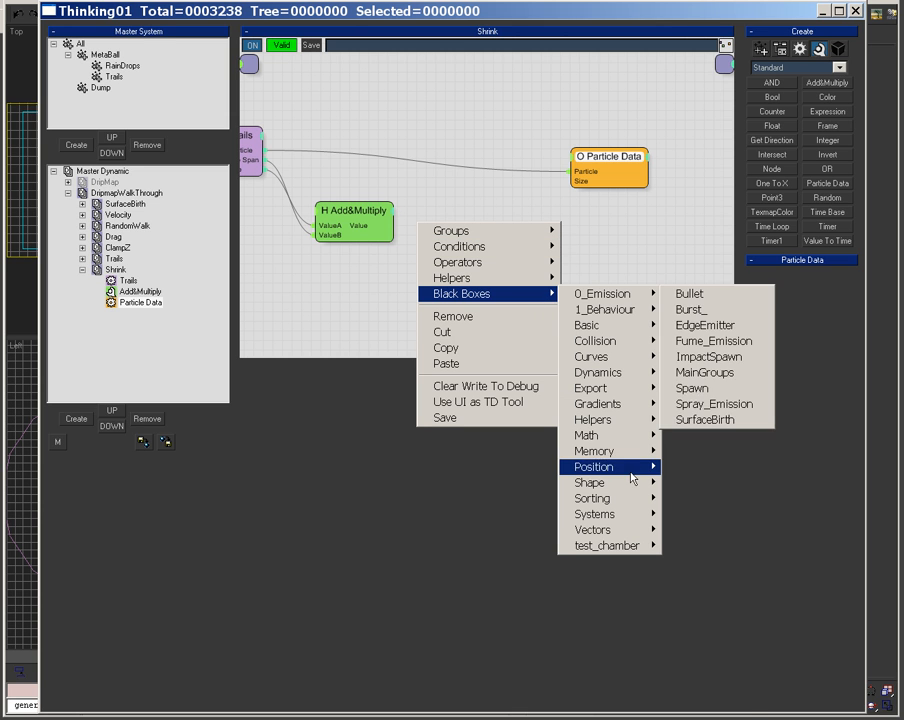
mouse_move(636, 443)
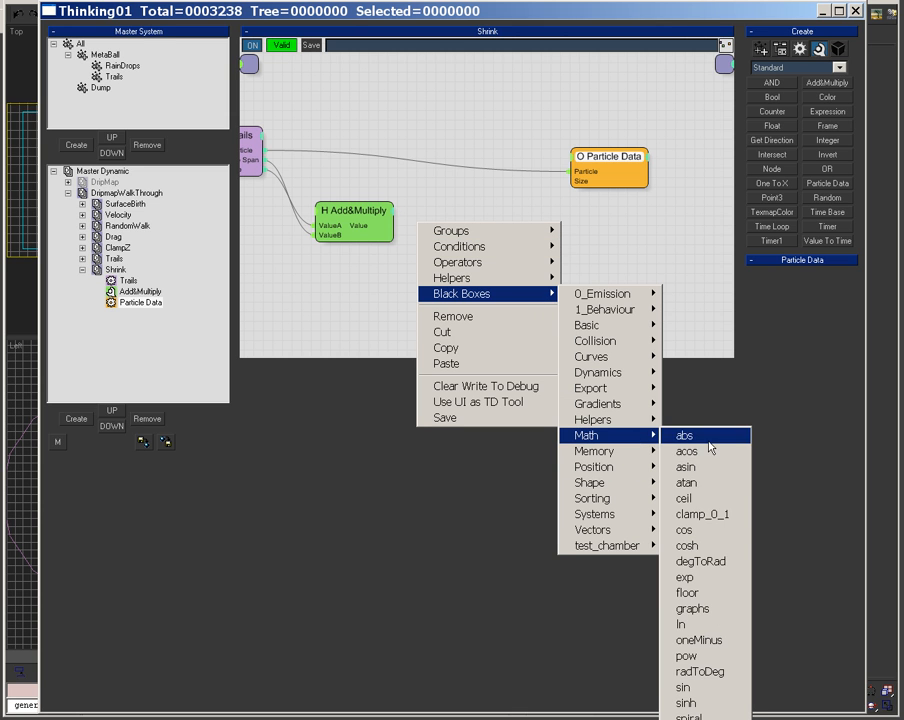
click(704, 641)
click(519, 238)
drag(519, 238, 476, 216)
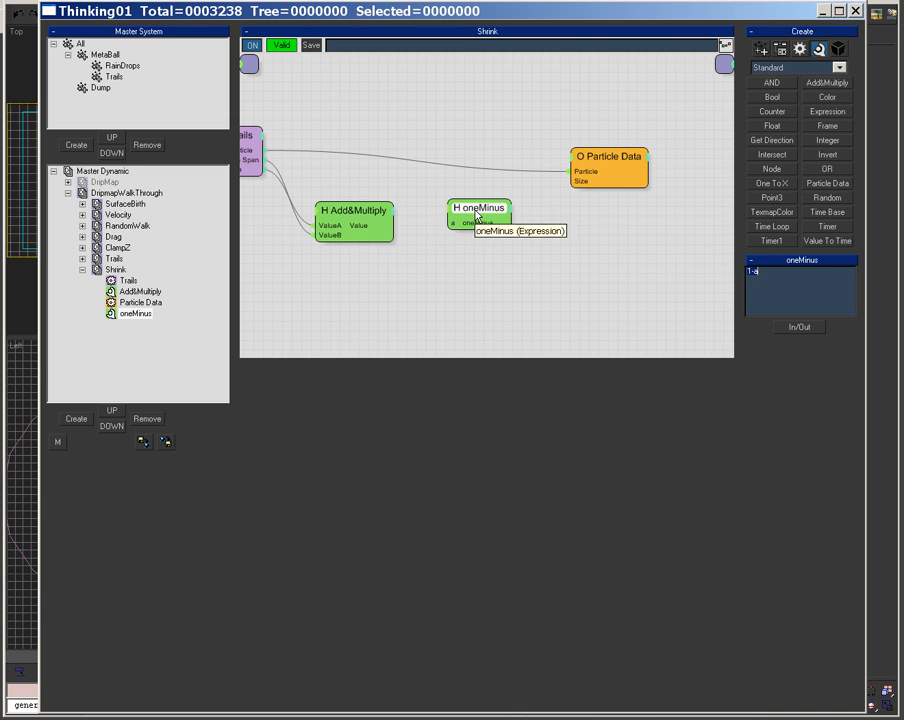
Wire Add&Multiply's Value through oneMinus into Particle Data's Size input and space the nodes out
drag(392, 225, 447, 223)
drag(510, 222, 606, 150)
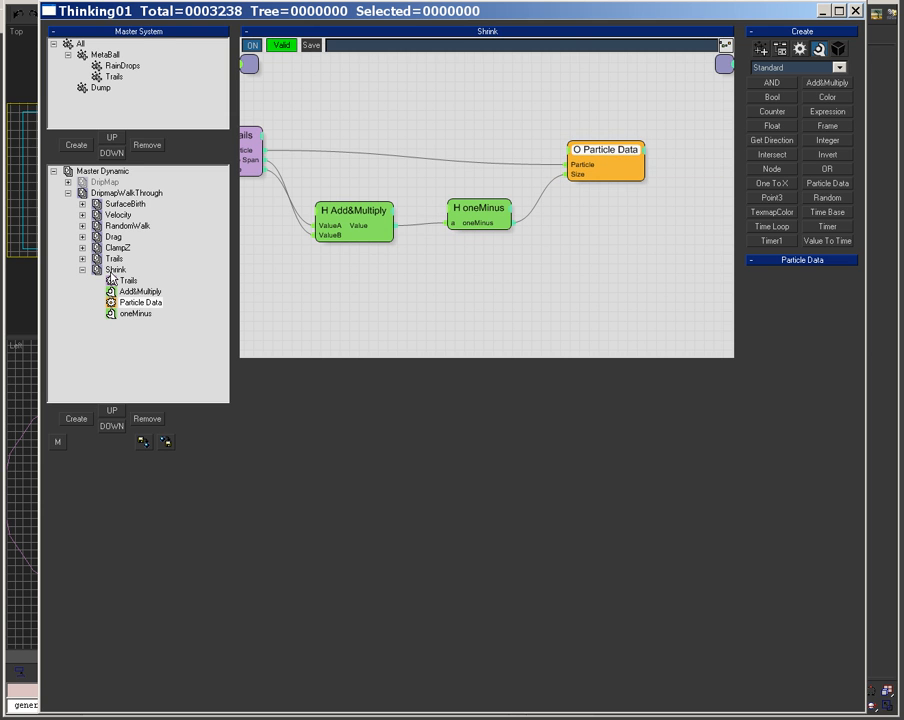
drag(608, 152, 642, 141)
drag(346, 210, 331, 207)
drag(488, 214, 472, 214)
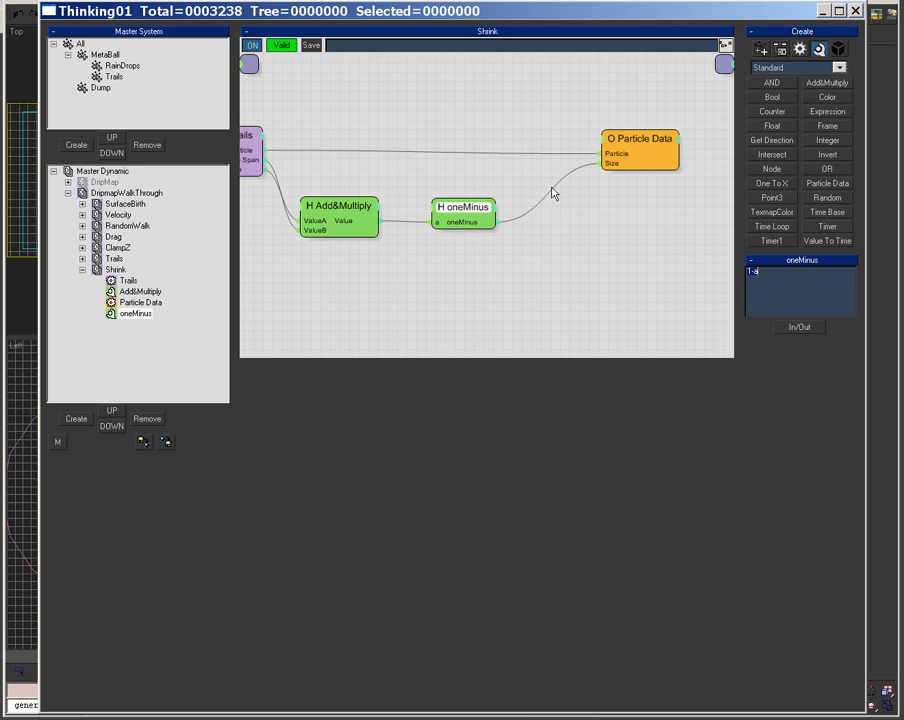
click(648, 143)
click(345, 207)
click(463, 211)
click(340, 209)
click(489, 211)
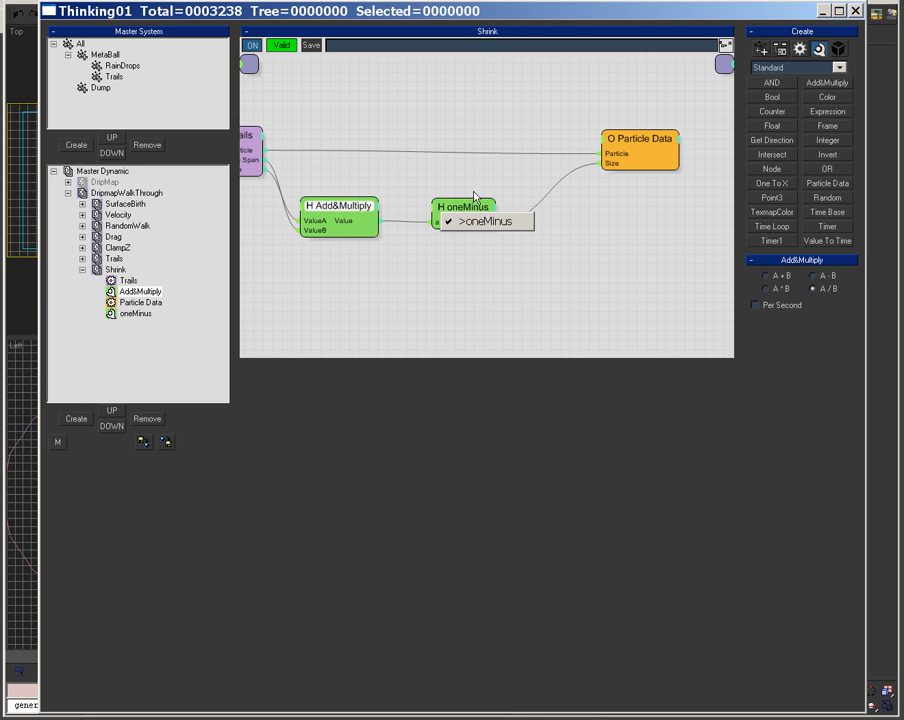
click(474, 206)
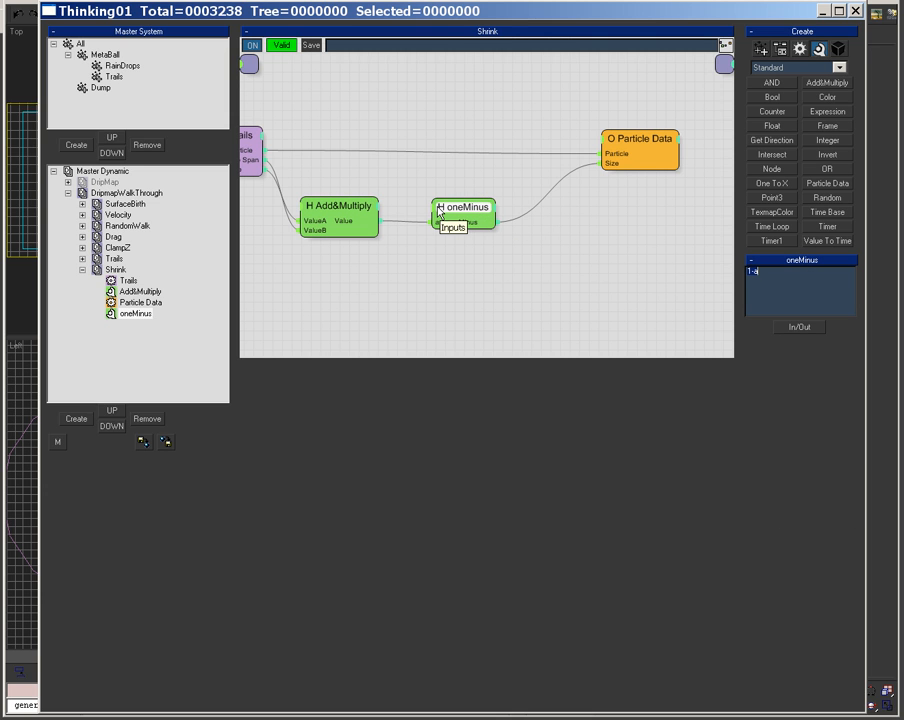
Add a Float helper below the Size wire and connect the oneMinus output to its Value input
click(772, 125)
click(576, 251)
drag(494, 221, 582, 228)
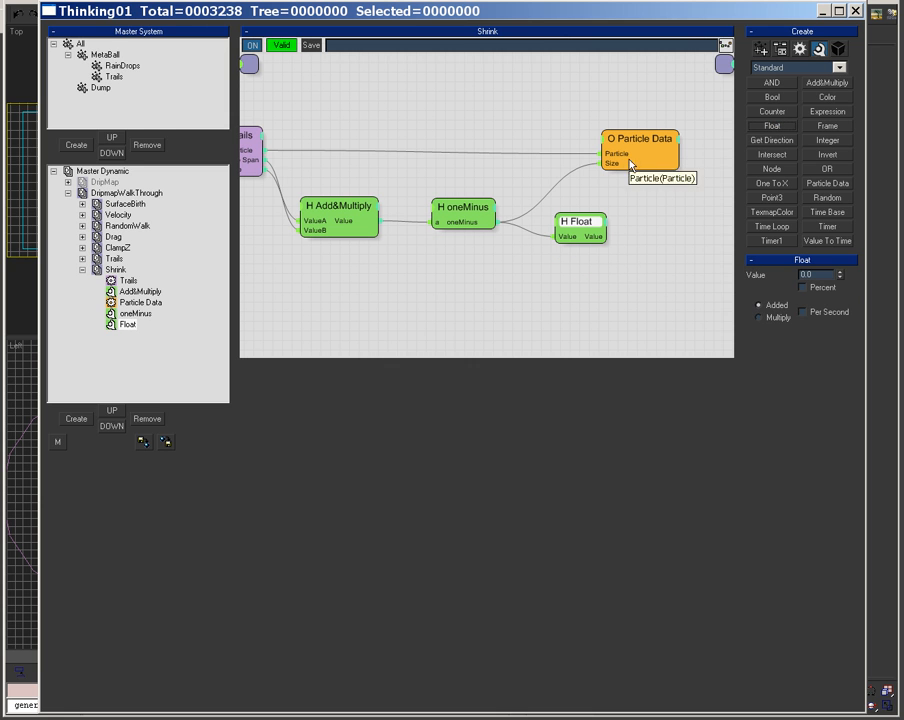
Set the Float helper to Multiply with a value of 2.0, connect it to Particle Data's Size and move it inline after oneMinus
drag(825, 276, 743, 282)
click(759, 317)
click(606, 167)
drag(604, 238, 547, 203)
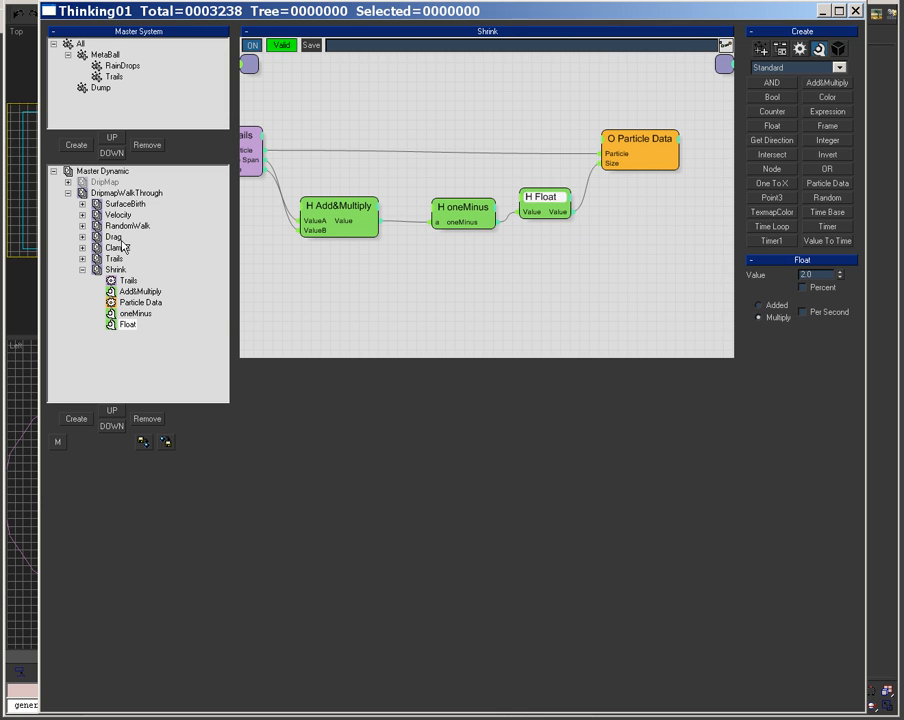
Create another dynamic set under DripmapWalkThrough and name it Kill
click(126, 193)
click(76, 418)
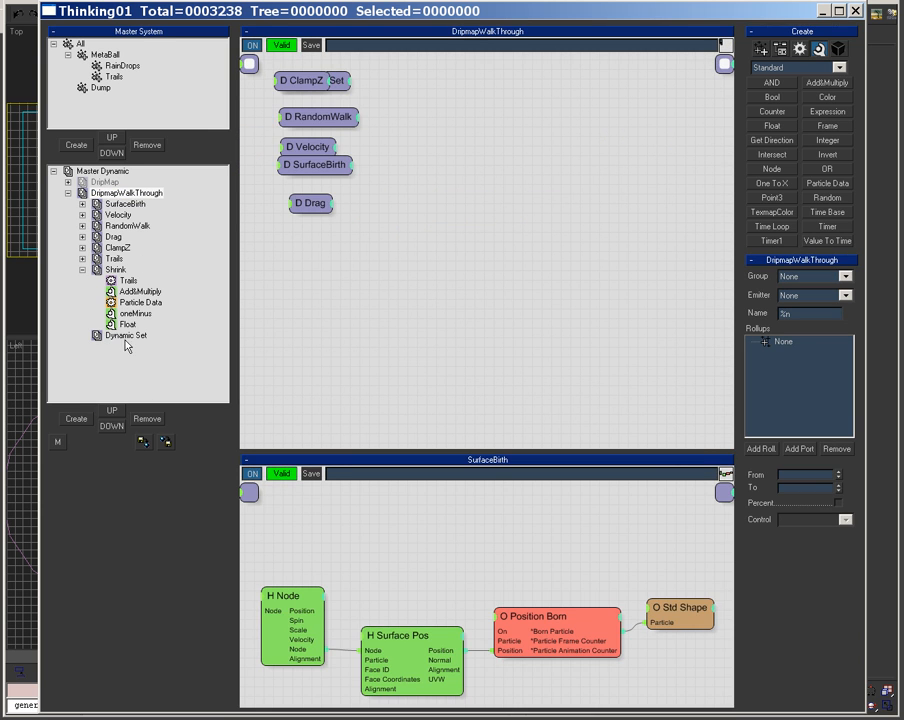
click(126, 337)
click(145, 337)
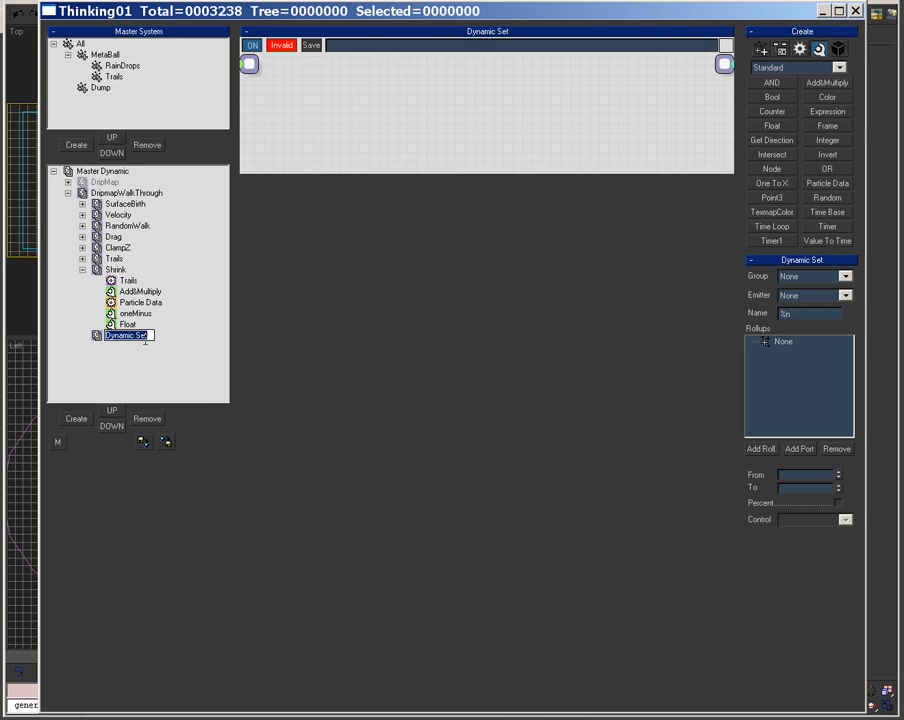
text(Kill)
key(Return)
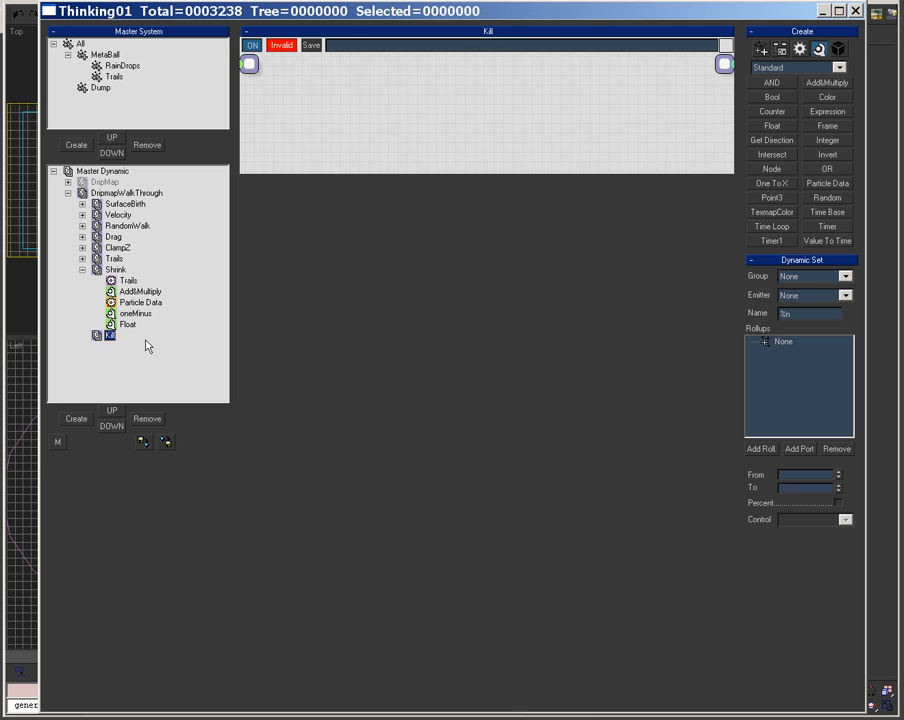
Enlarge the Kill set's canvas and insert the dieHeight black box from the Basic category
drag(372, 174, 372, 358)
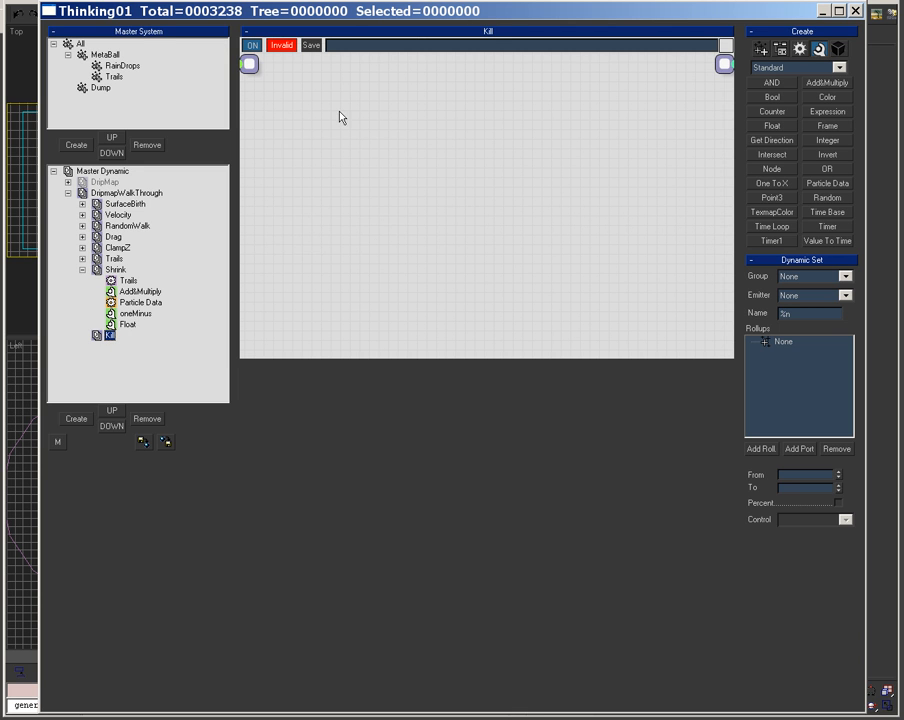
right_click(270, 115)
mouse_move(344, 120)
click(516, 132)
right_click(320, 166)
mouse_move(430, 235)
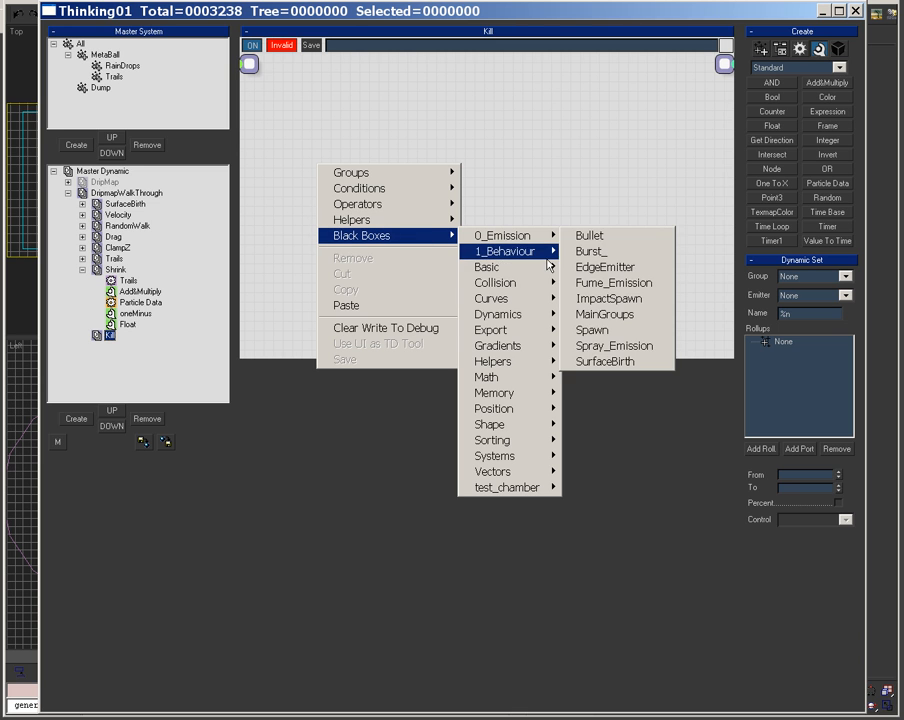
mouse_move(540, 267)
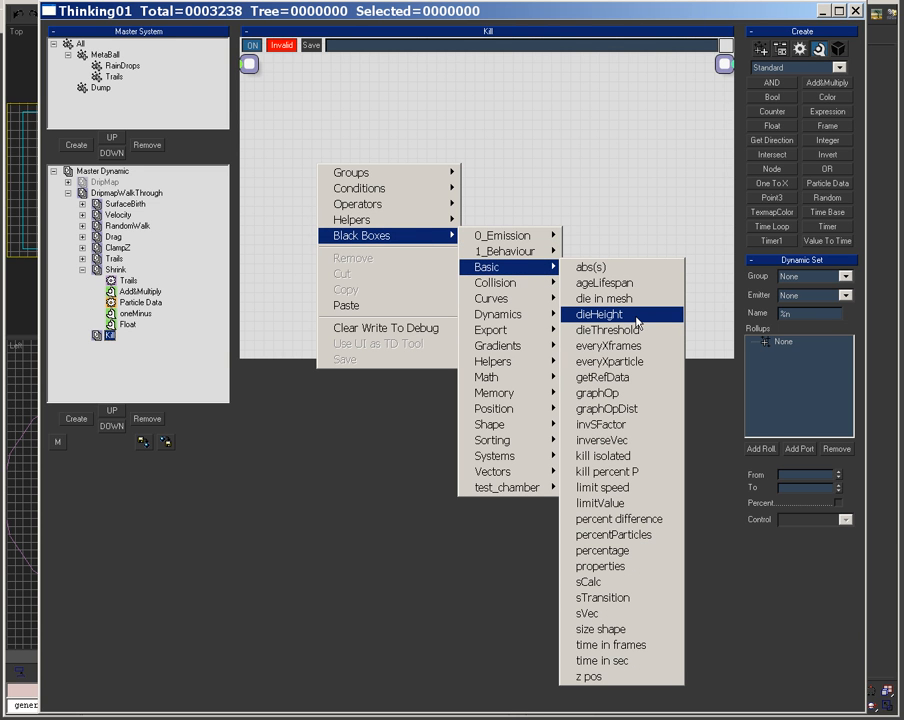
click(636, 322)
click(497, 232)
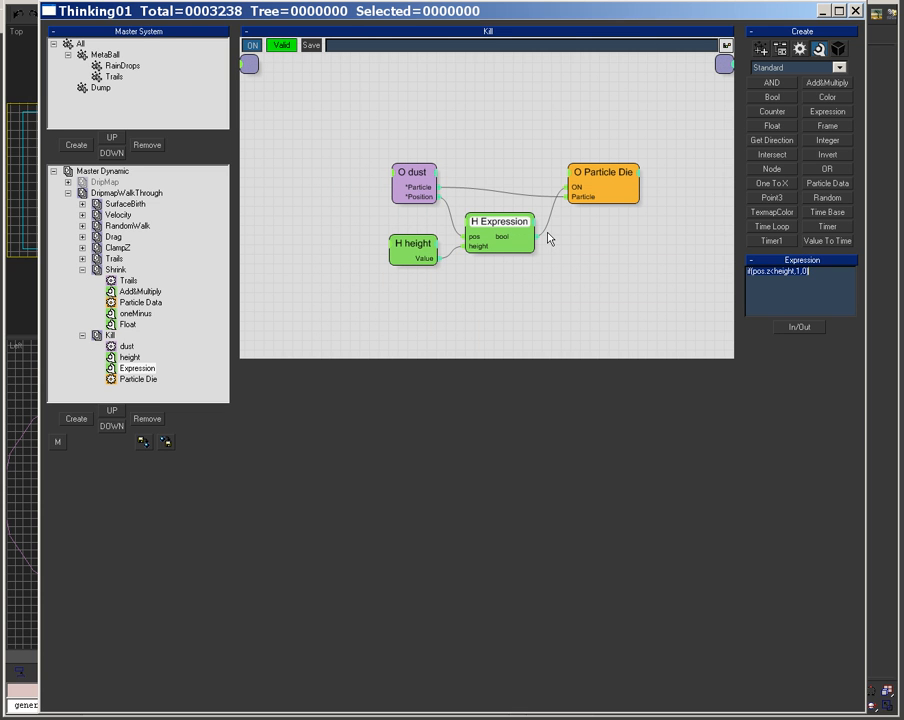
Change the dust node's group to All and spread the group and Particle Die nodes apart
drag(577, 188, 660, 176)
click(412, 186)
click(802, 280)
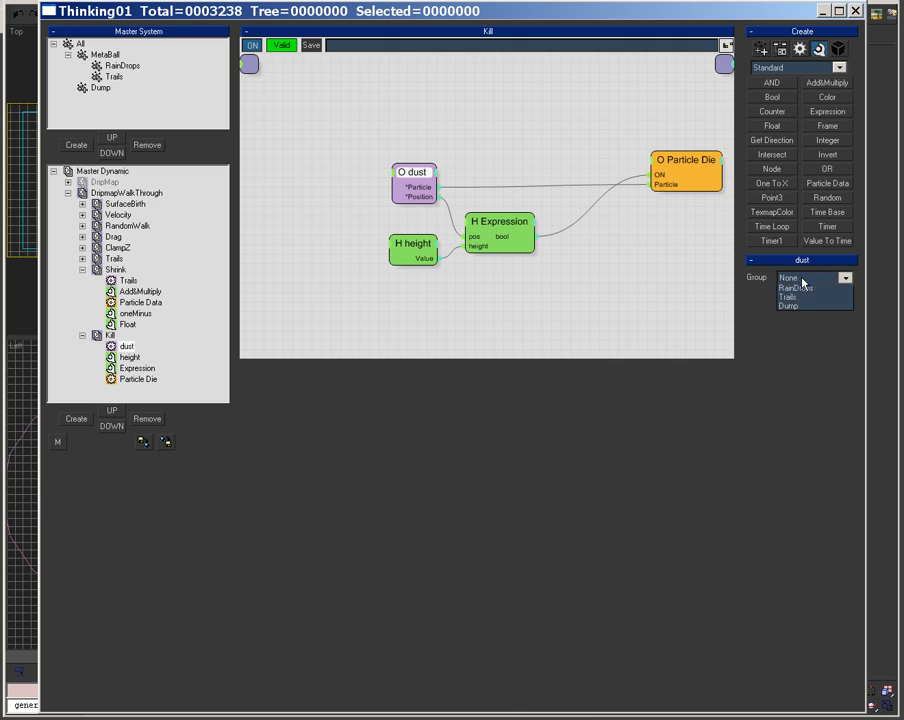
click(790, 294)
drag(405, 178, 379, 174)
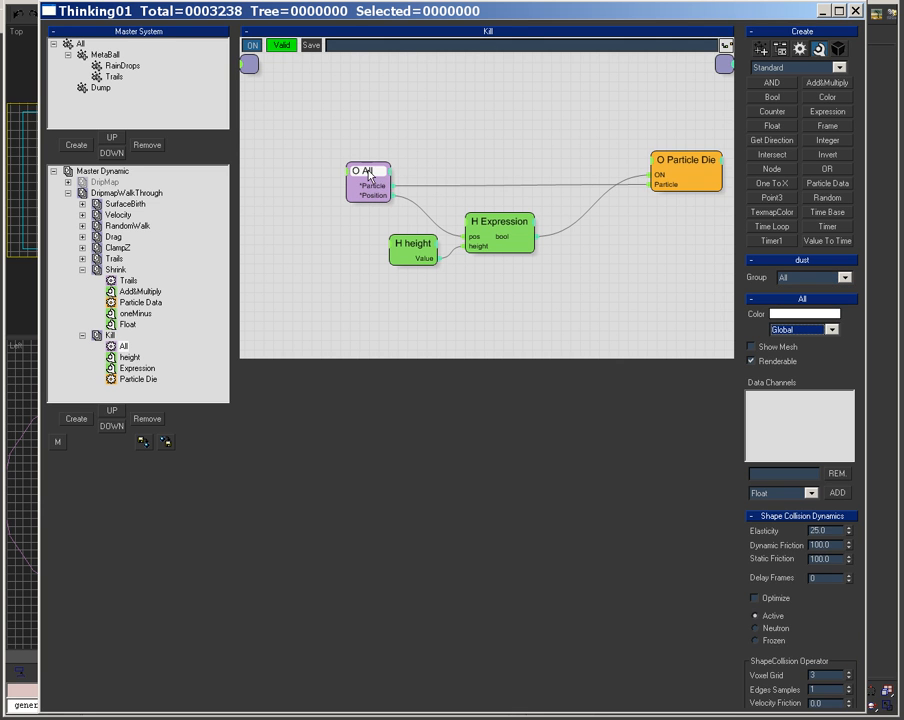
Remove the Expression and height nodes from the Kill set, keeping the All and Particle Die nodes
click(688, 170)
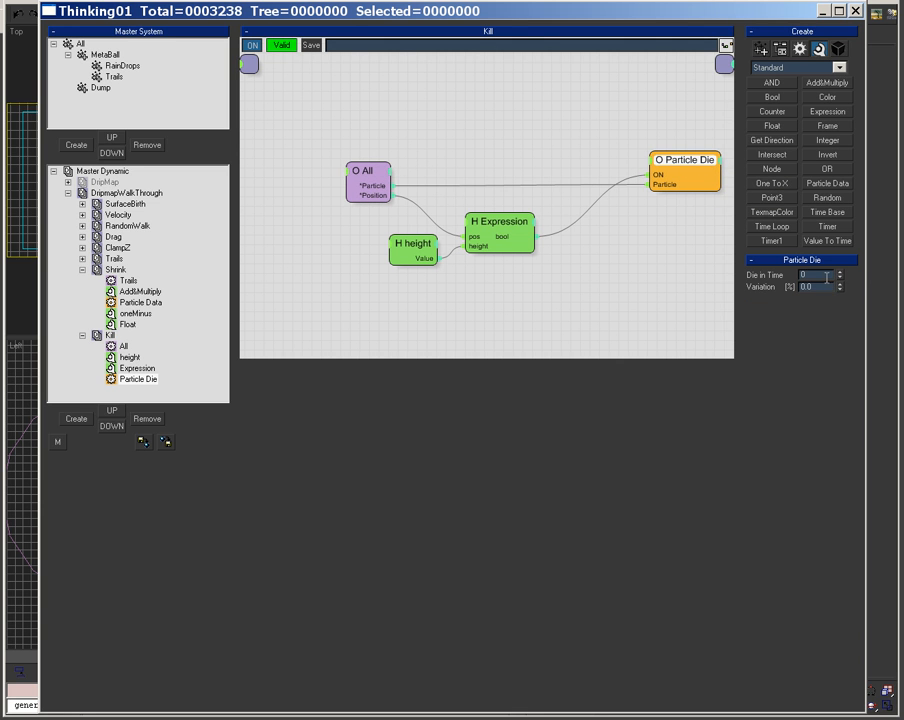
click(494, 230)
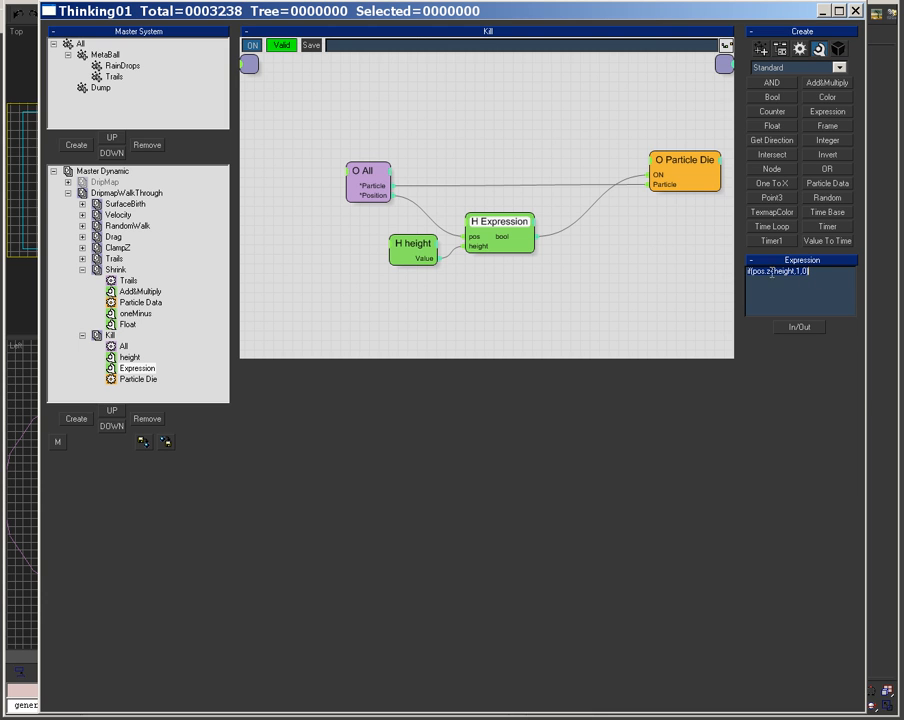
click(772, 275)
click(520, 206)
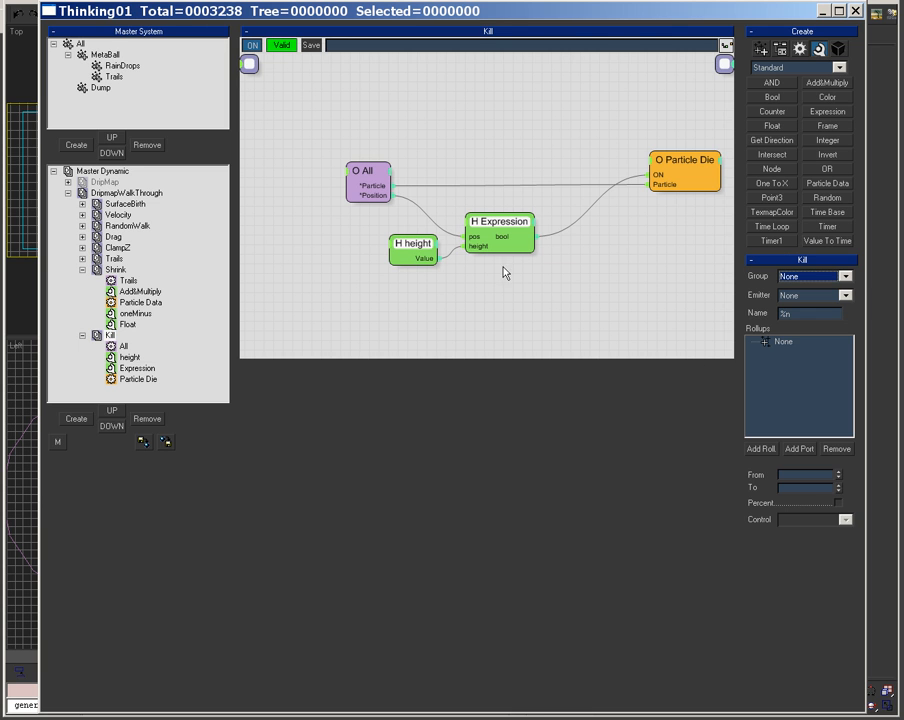
right_click(500, 292)
click(480, 386)
Add a new Expression helper to the Kill set and position it between the All and Particle Die nodes
right_click(493, 241)
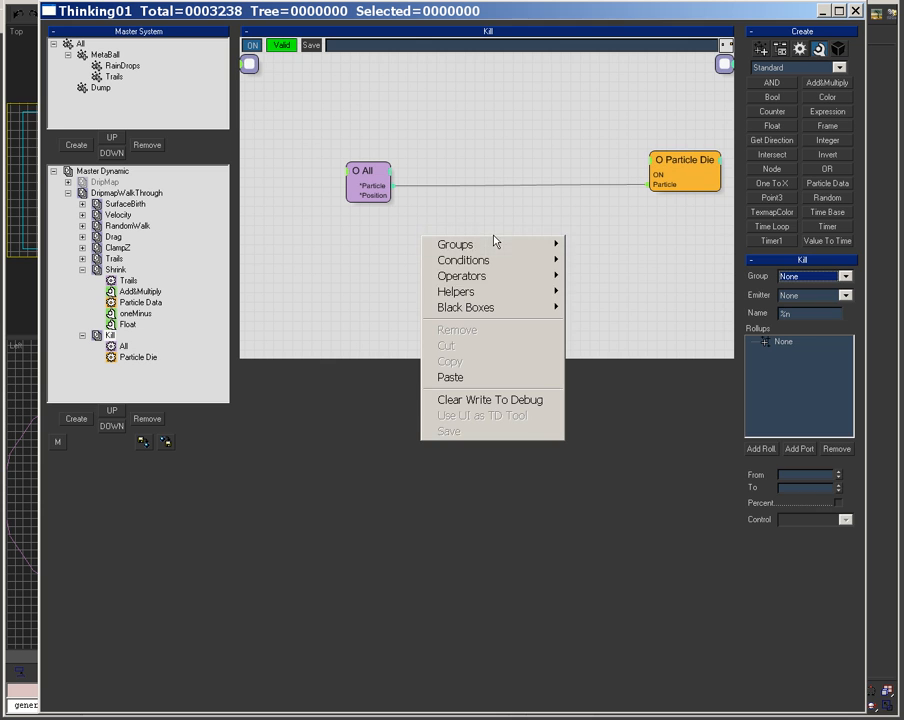
mouse_move(508, 281)
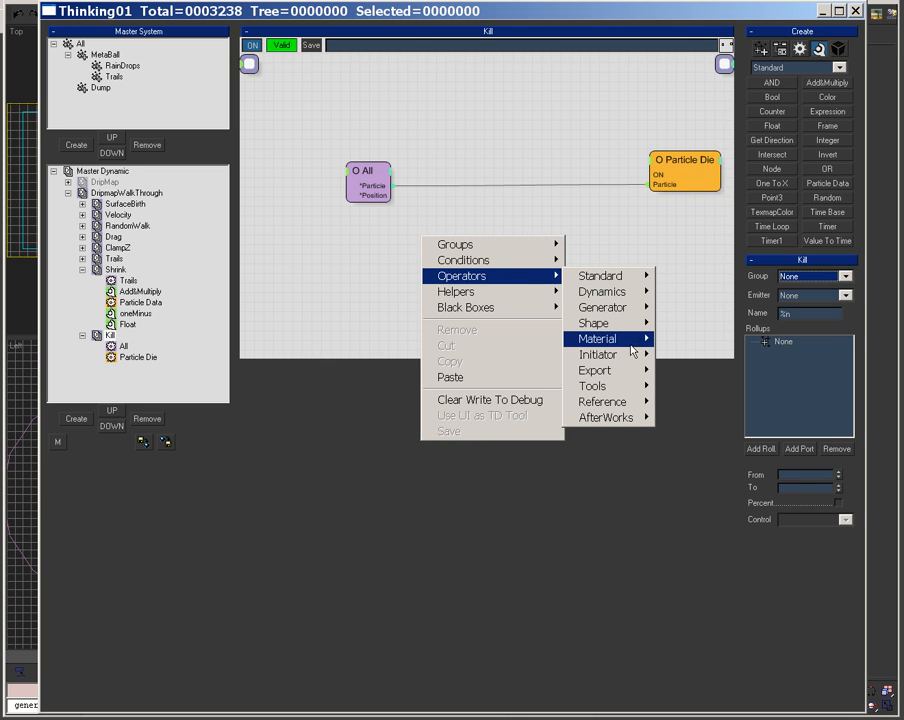
mouse_move(631, 326)
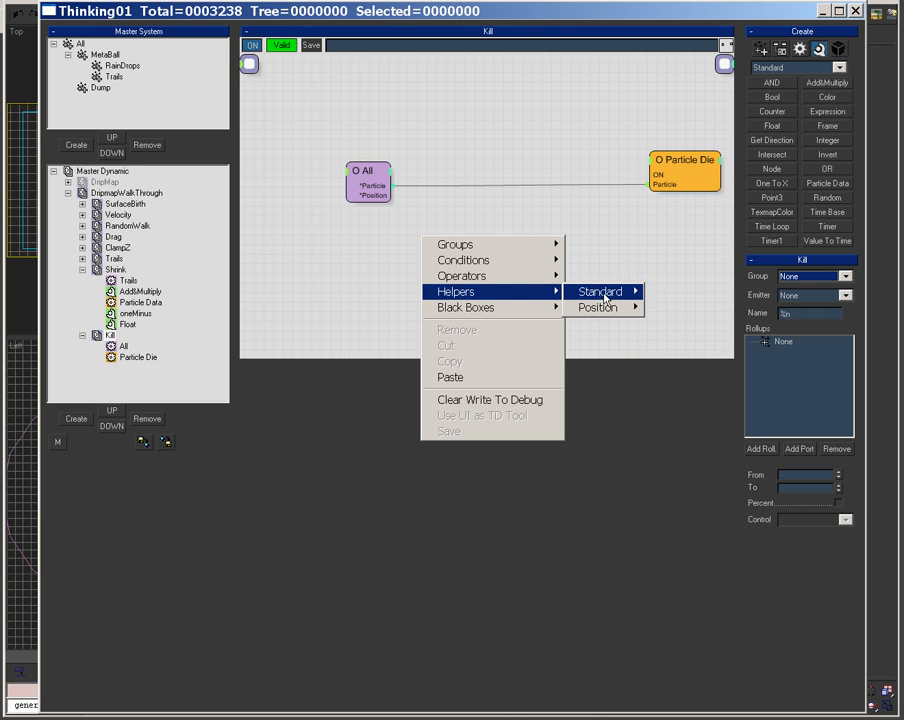
mouse_move(598, 291)
click(690, 363)
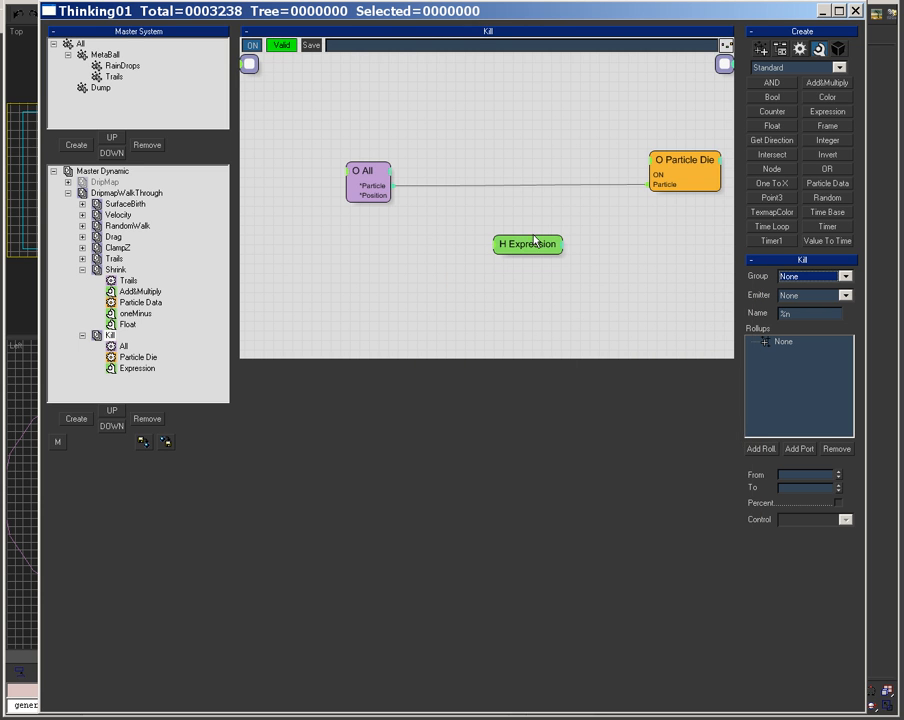
drag(530, 244, 530, 234)
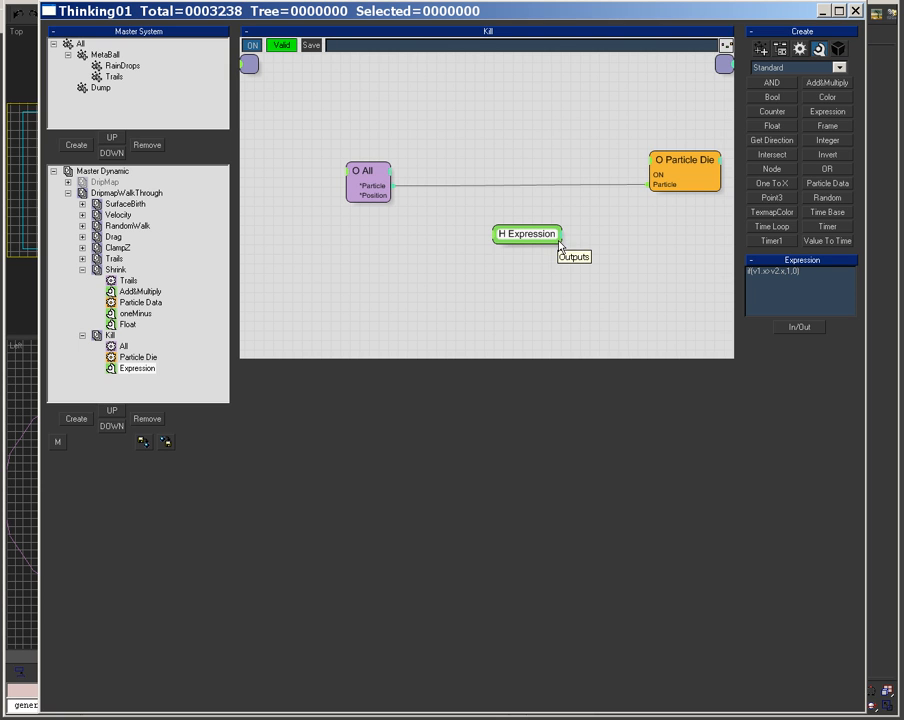
Add two vector inputs named v1 and v2 to the Kill set's Expression helper
click(809, 330)
mouse_move(809, 331)
click(878, 348)
text(v1)
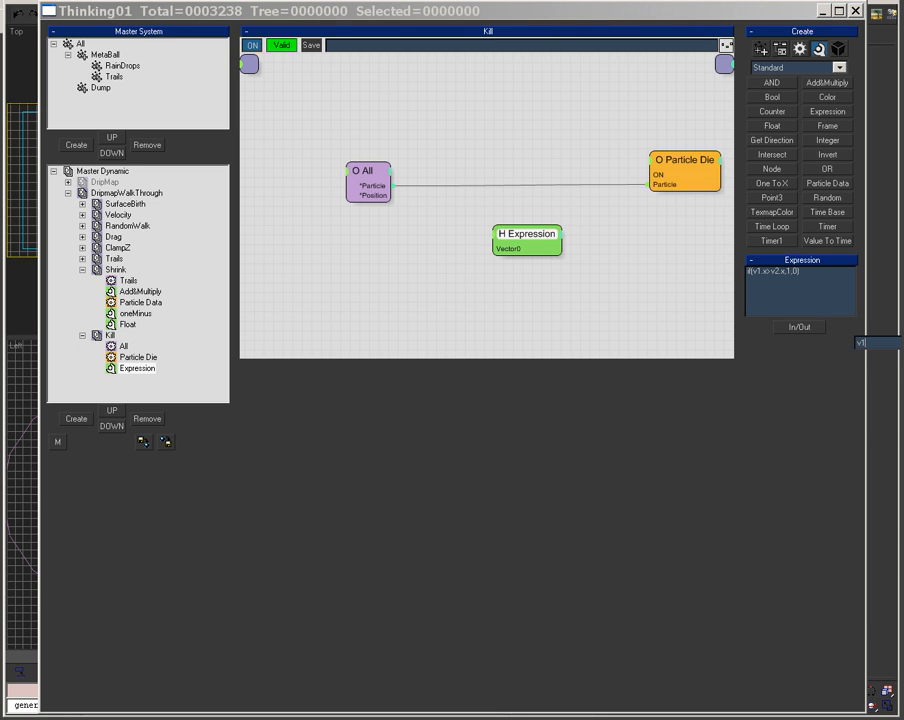
key(Return)
click(808, 332)
mouse_move(860, 344)
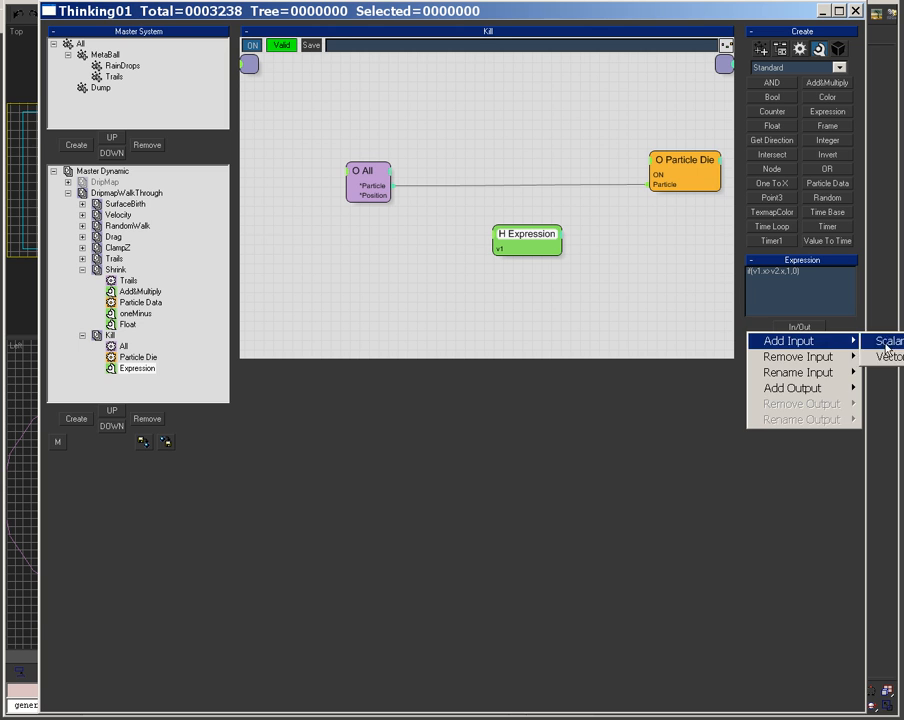
click(882, 358)
text(v2)
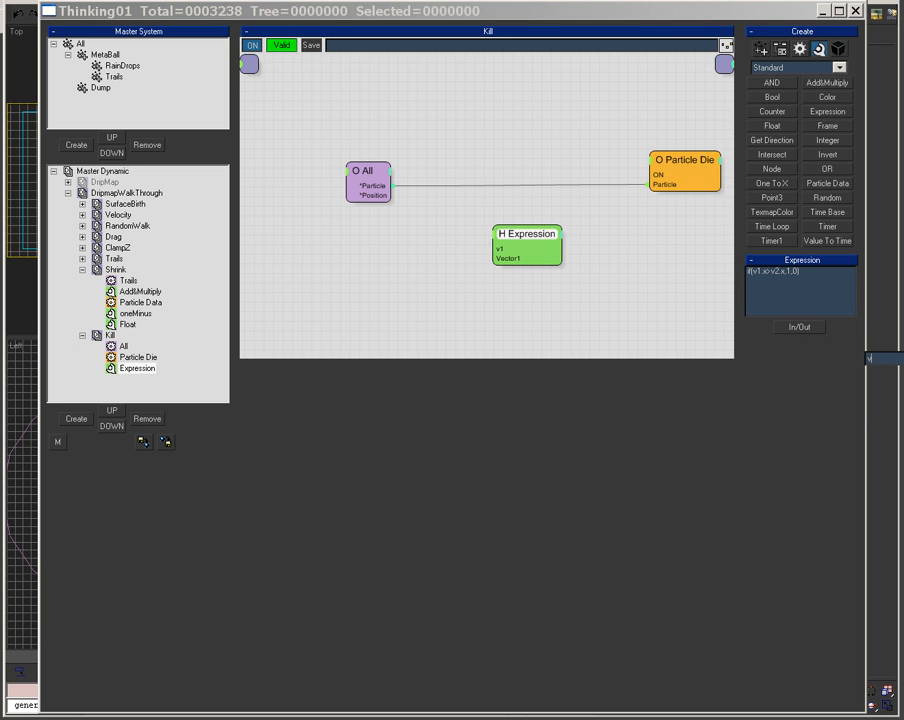
key(Return)
Add a scalar output named bool to the Expression helper
click(806, 330)
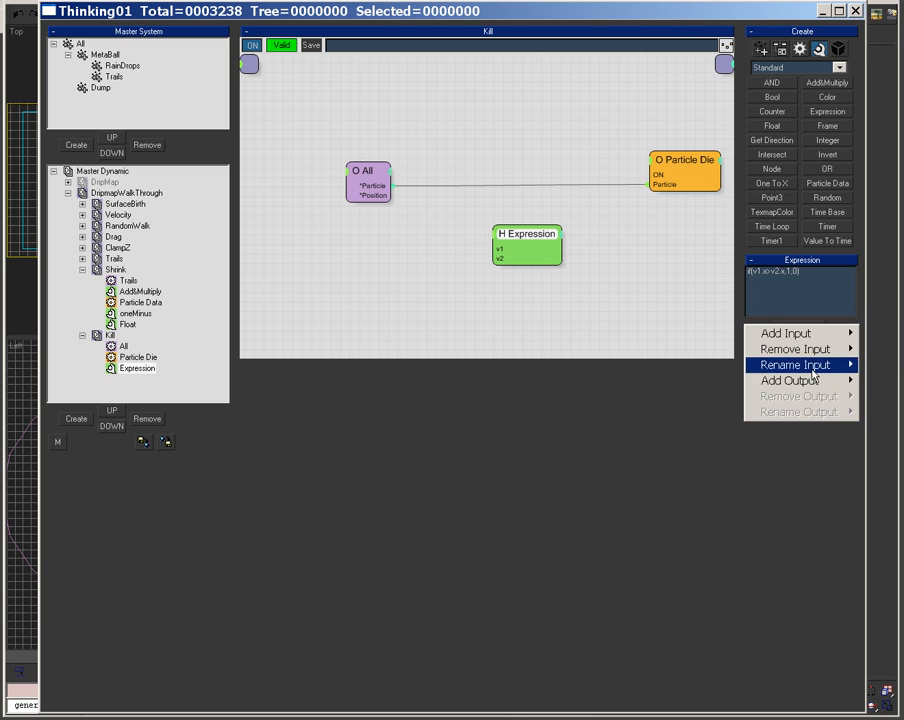
mouse_move(800, 376)
click(880, 378)
text(o)
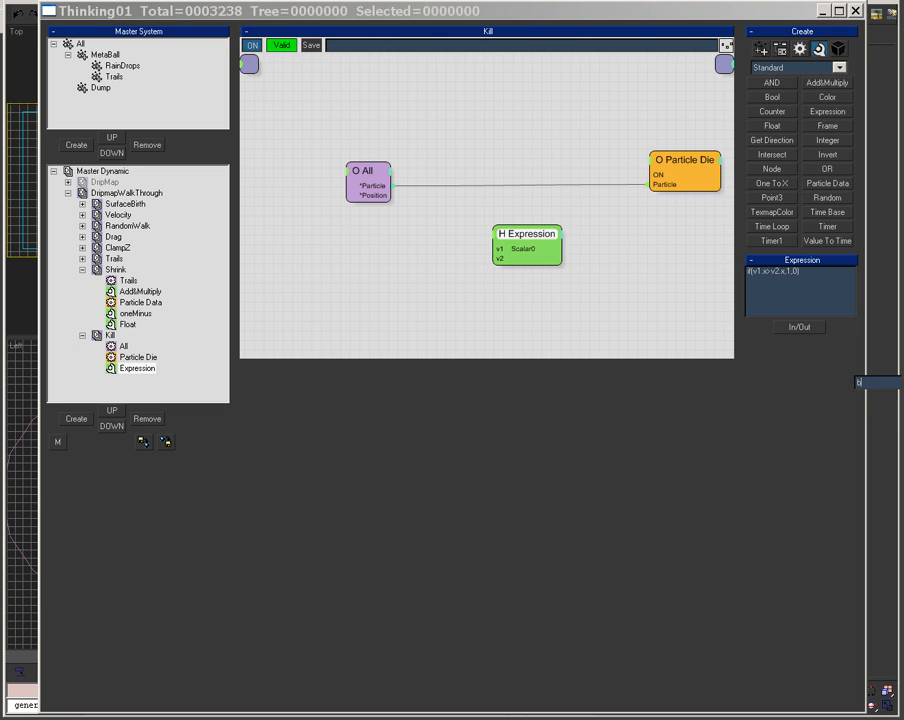
text(ol)
key(Return)
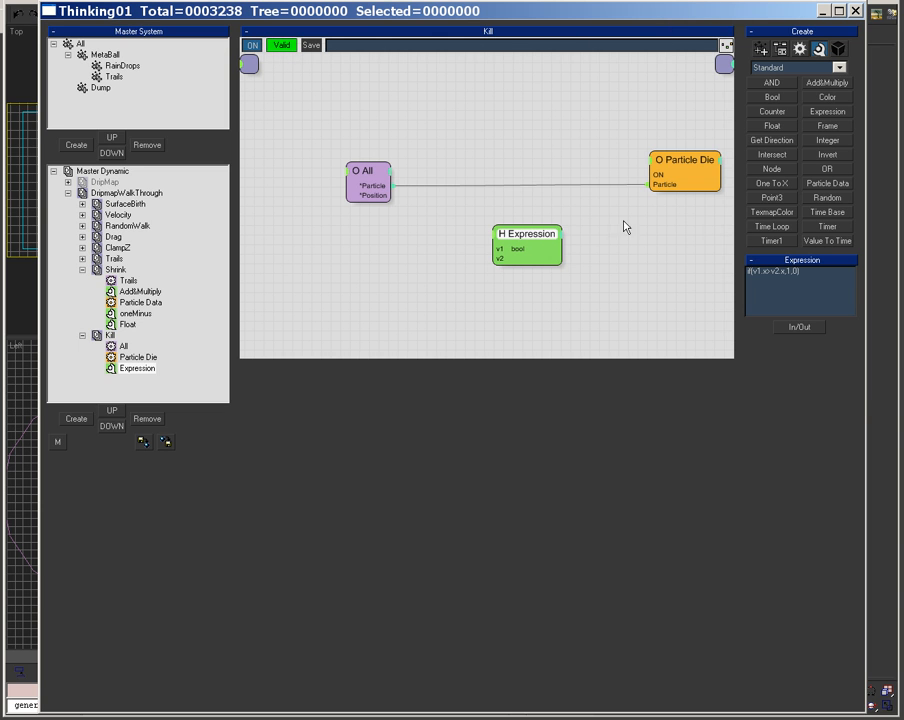
Wire the Expression's bool output to Particle Die's ON input and All's Position output to v1
drag(561, 248, 652, 176)
right_click(395, 241)
drag(391, 195, 496, 258)
right_click(337, 270)
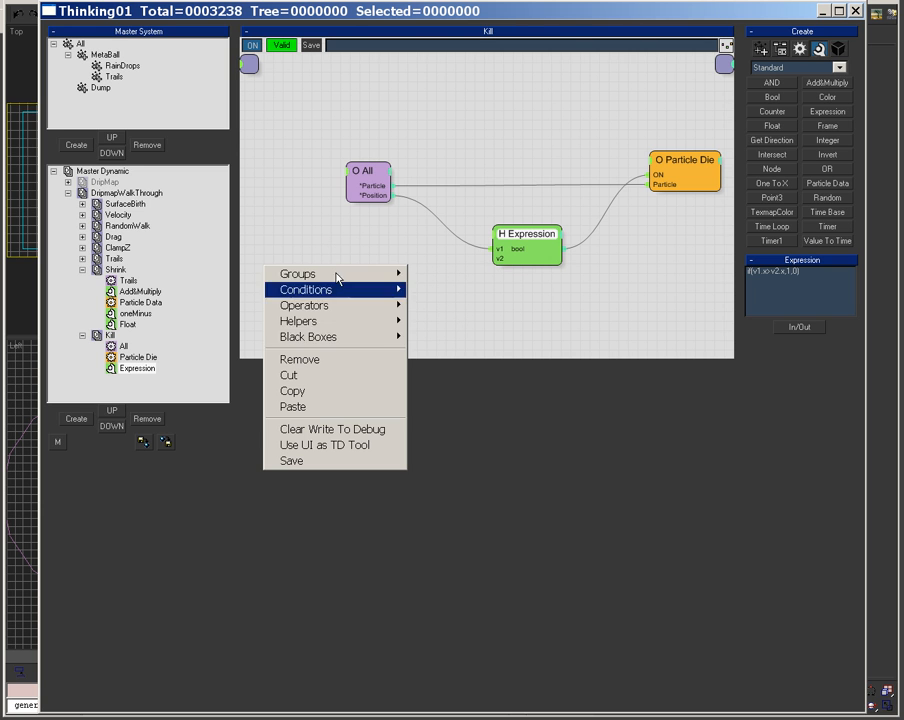
mouse_move(352, 322)
mouse_move(443, 321)
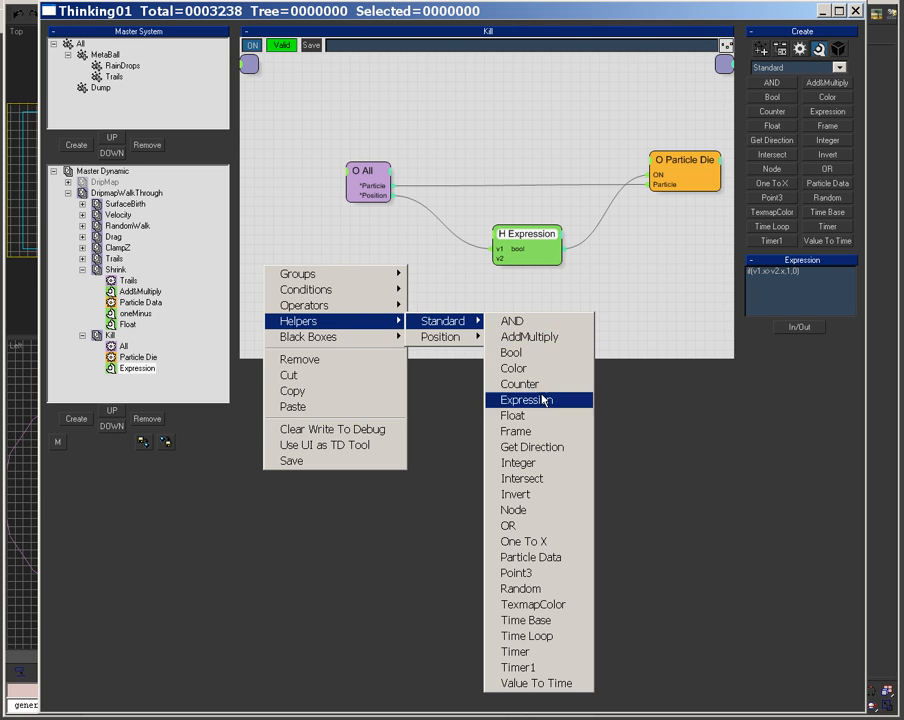
click(530, 494)
right_click(371, 283)
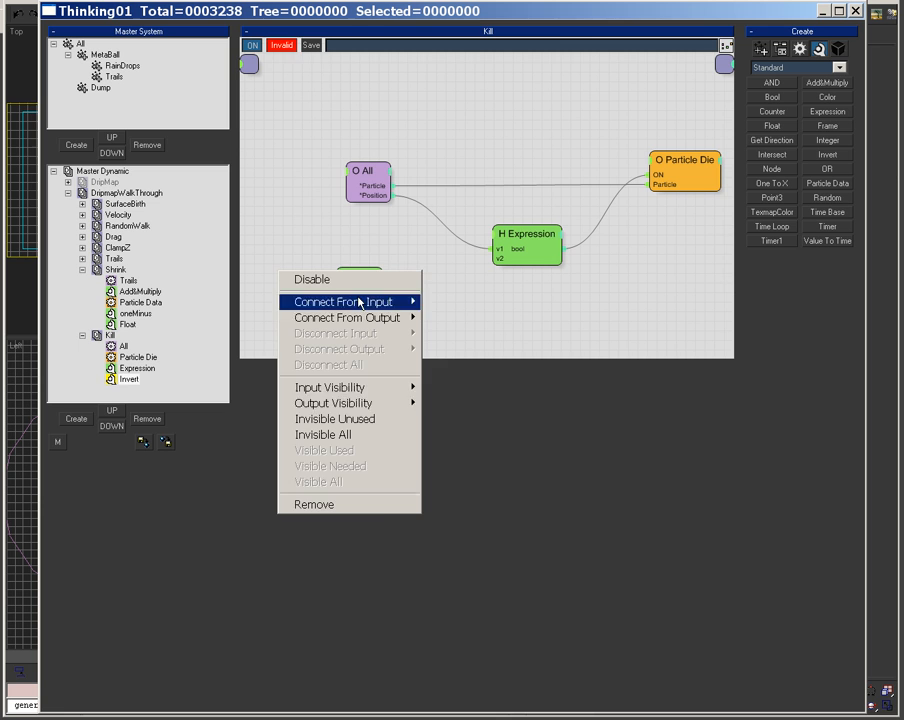
click(383, 508)
Add a Node helper to the Kill set and connect its Position output to the Expression's v2 input
right_click(278, 252)
mouse_move(370, 306)
mouse_move(460, 306)
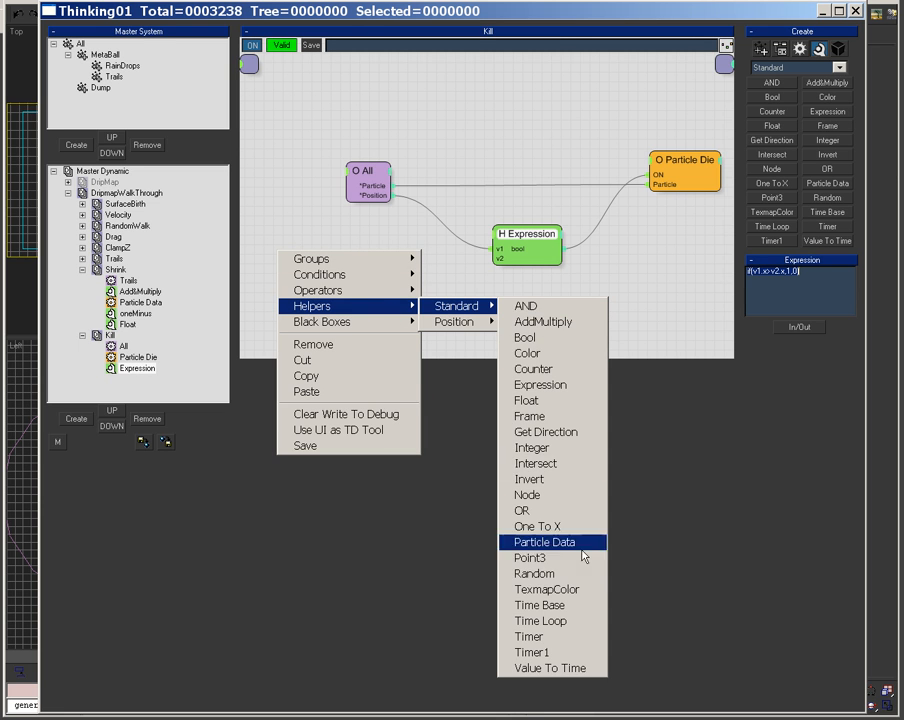
click(579, 494)
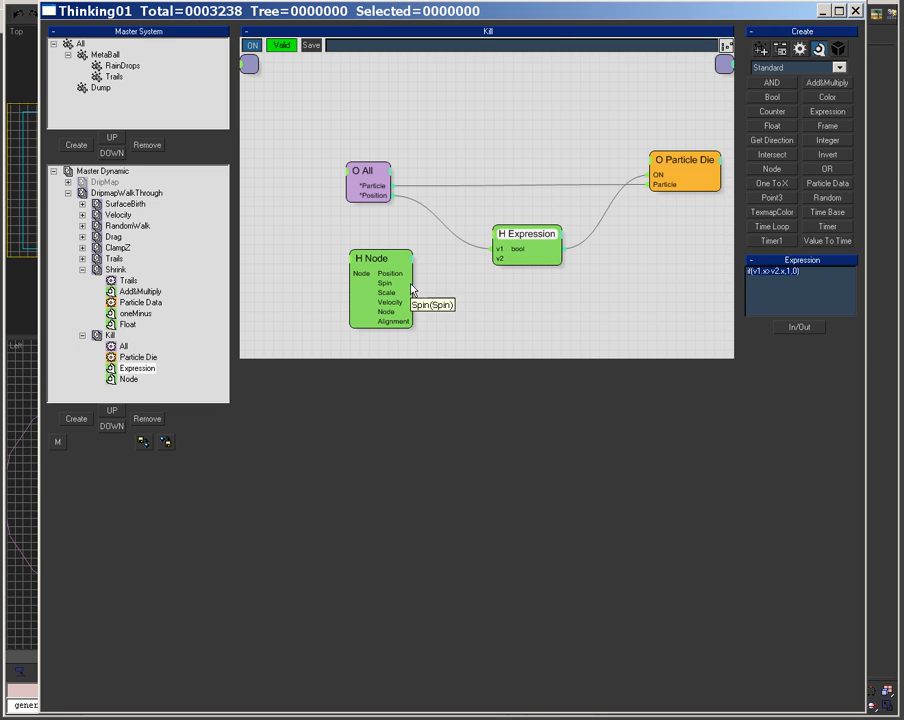
drag(498, 258, 410, 259)
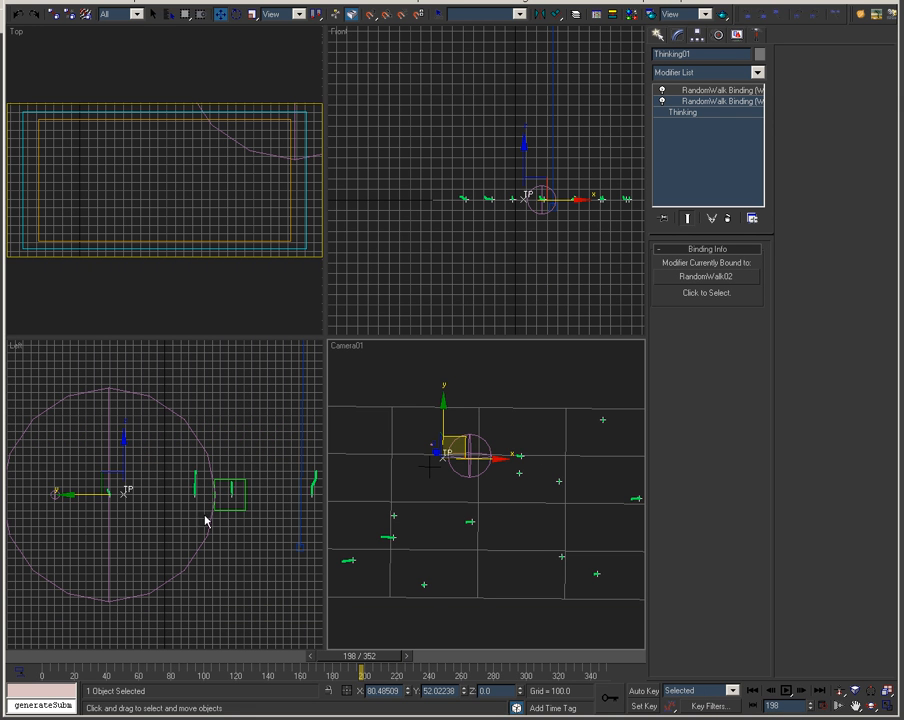
Move the KillCOndition dummy along X to about 1030 in the Top view and scrub the animation to test the particle kill
click(235, 510)
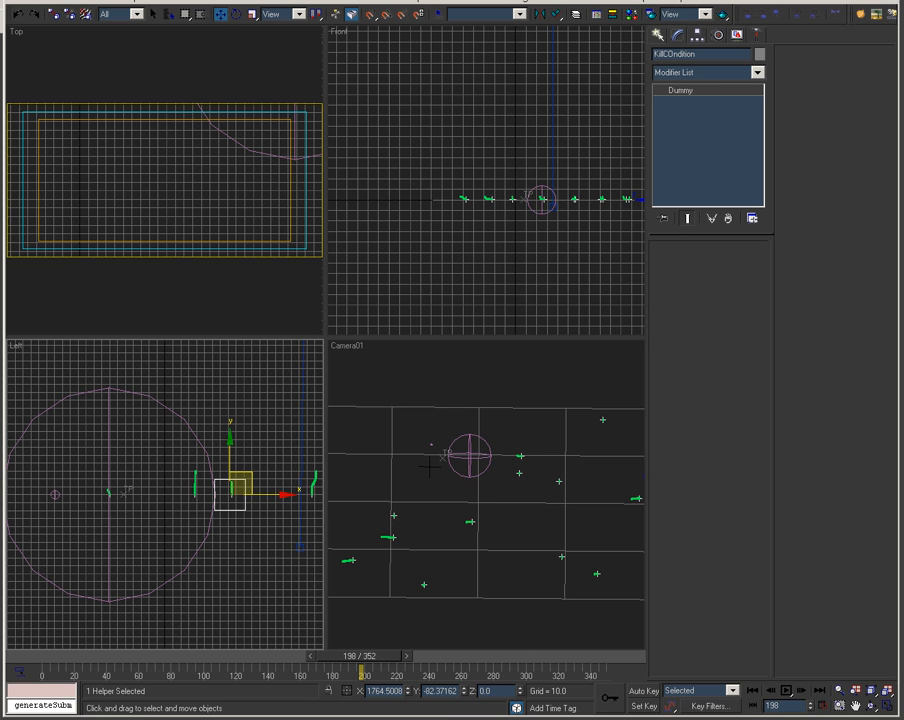
middle_click(515, 400)
middle_click(479, 185)
middle_drag(130, 181, 244, 345)
scroll(117, 187, down, 8)
scroll(196, 214, up, 4)
drag(243, 200, 203, 199)
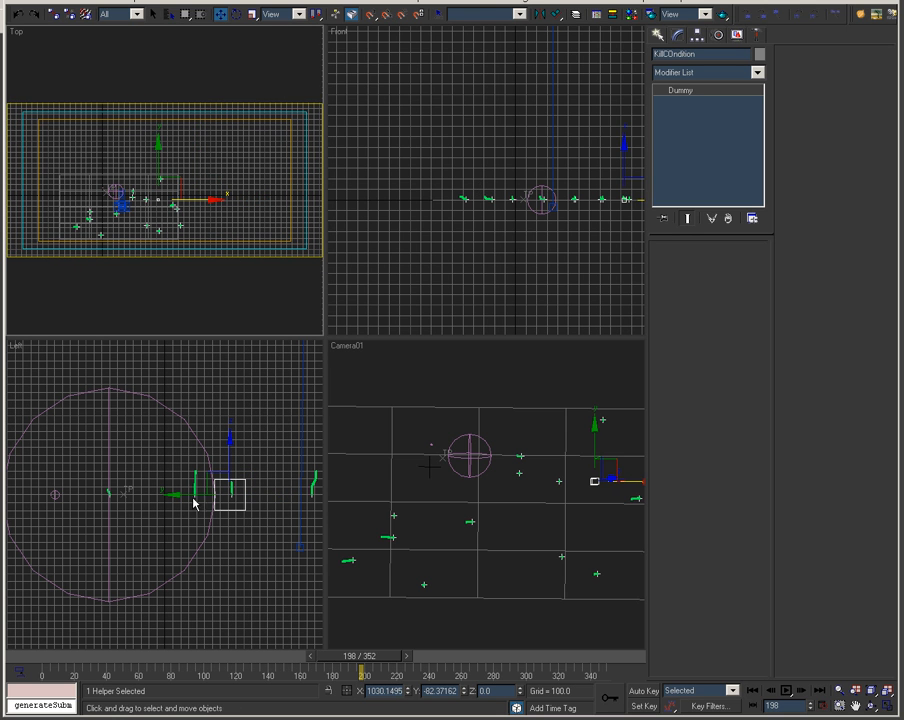
drag(40, 655, 420, 648)
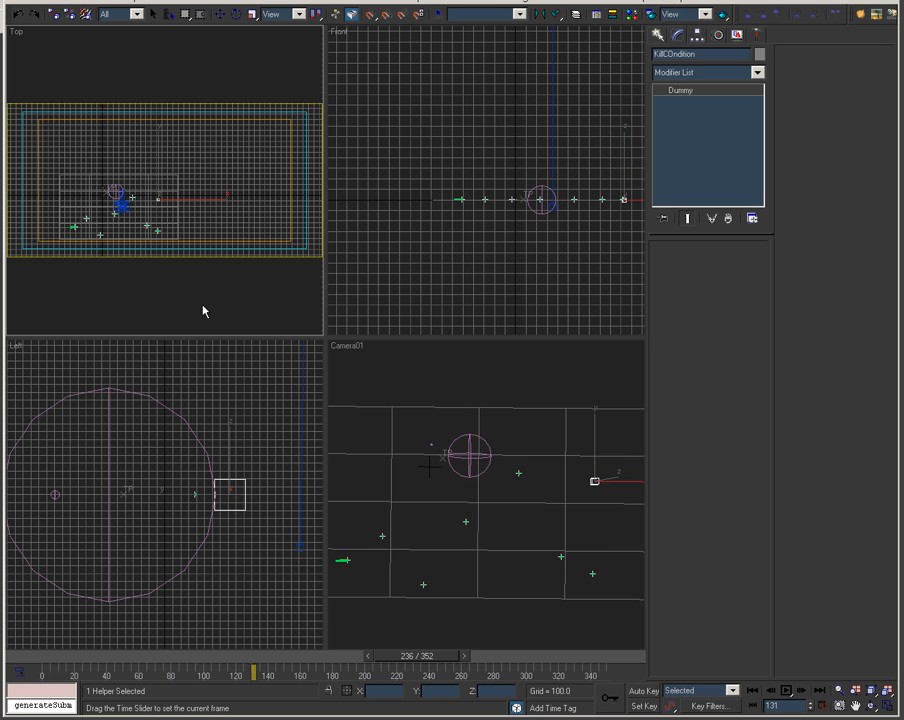
click(40, 655)
Maximize the Top view without its safe frame, move the KillCOndition dummy to about X -322 and scrub the animation to test it
key(w)
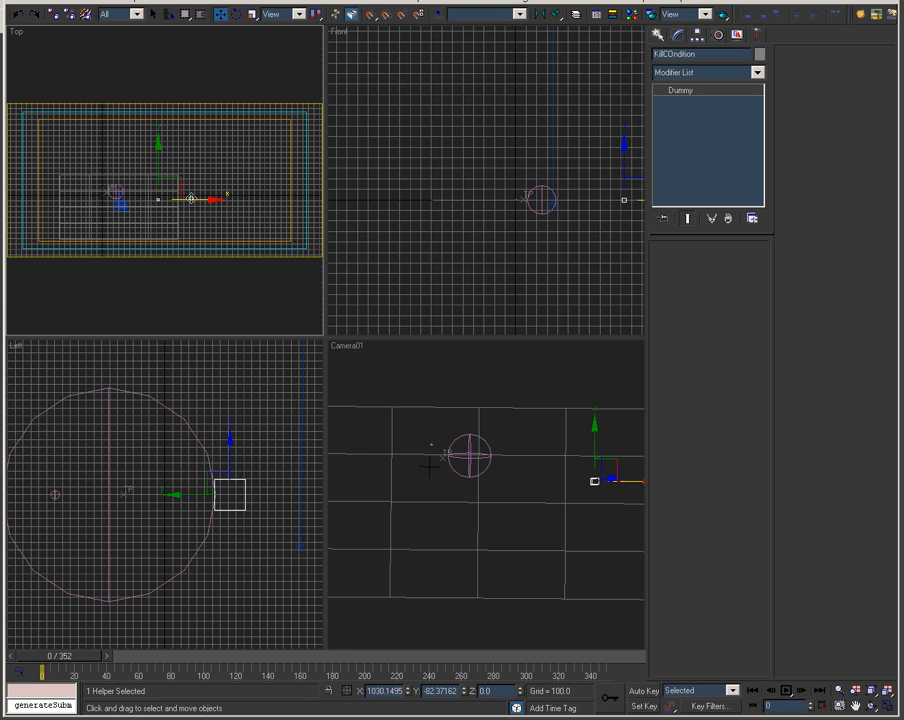
key(alt+w)
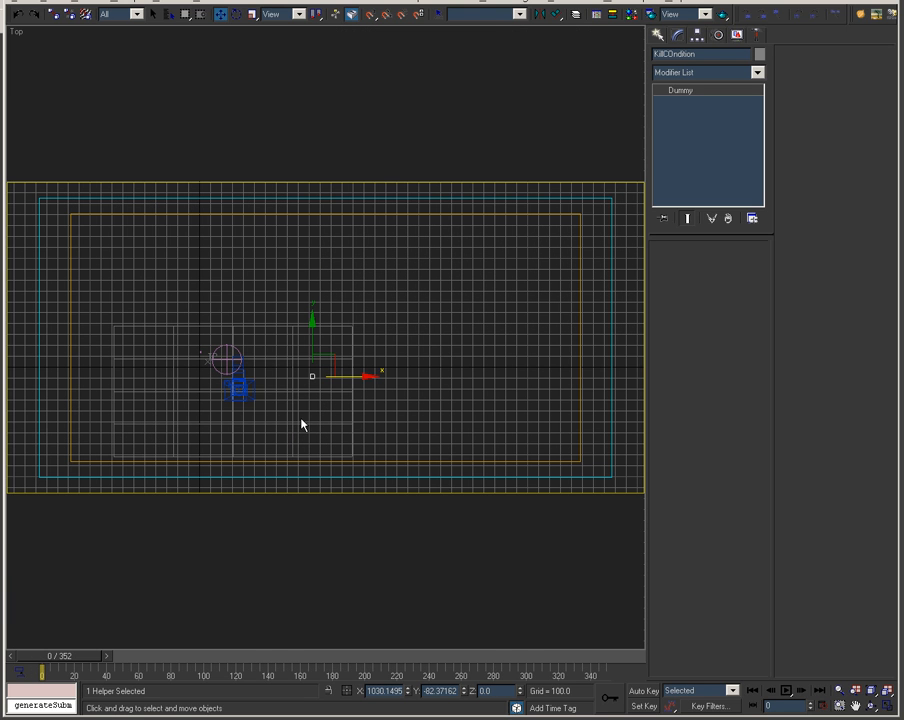
key(shift+f)
drag(358, 376, 211, 380)
drag(58, 663, 477, 660)
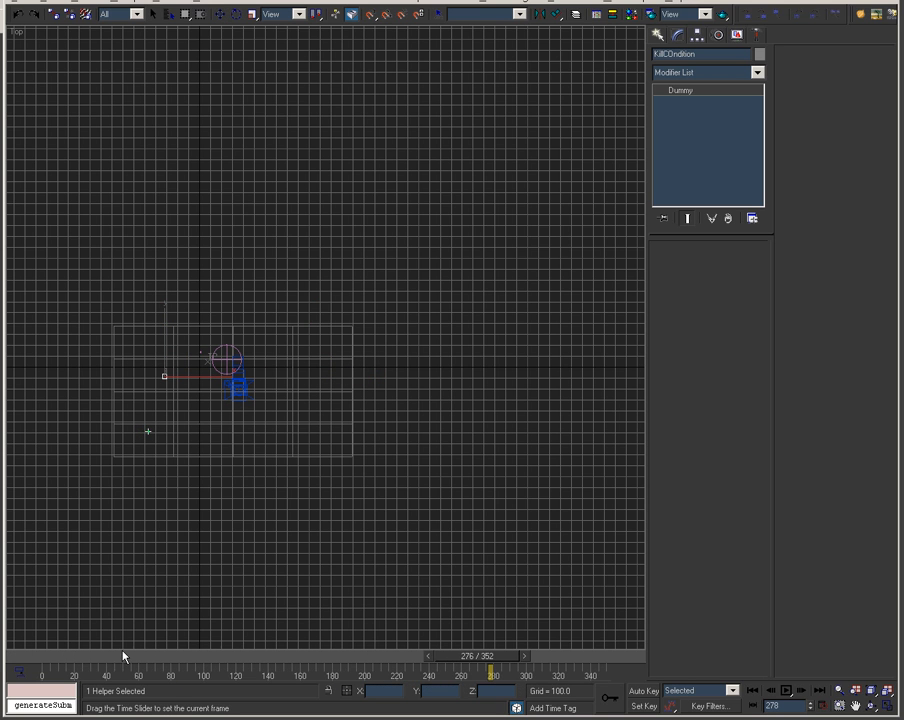
Return to frame 0 and move the KillCOndition dummy past the plane's far edge, to about X 1727
key(Home)
key(w)
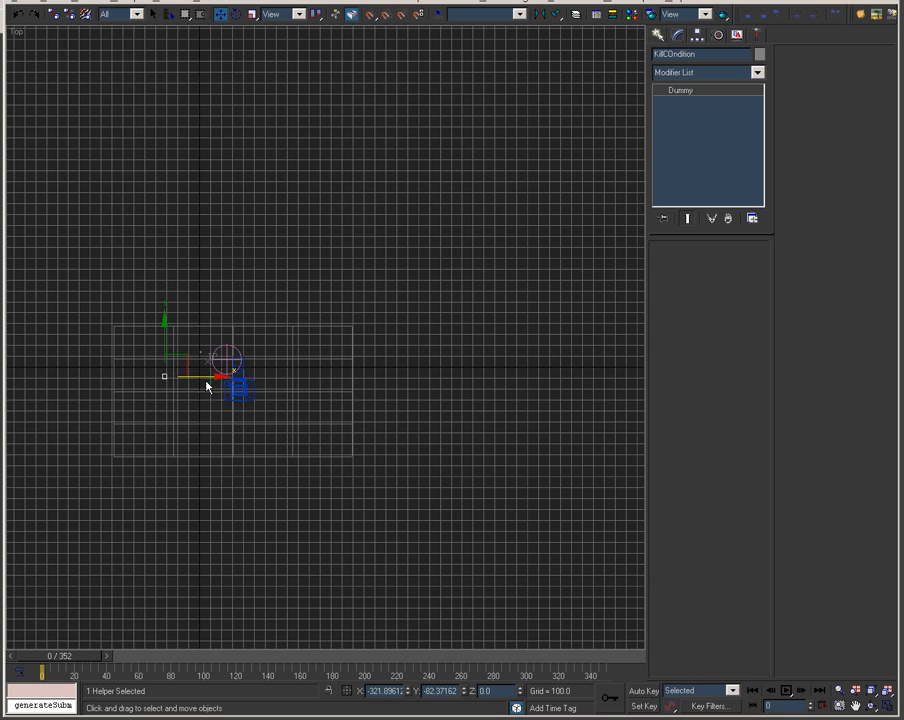
drag(198, 379, 422, 377)
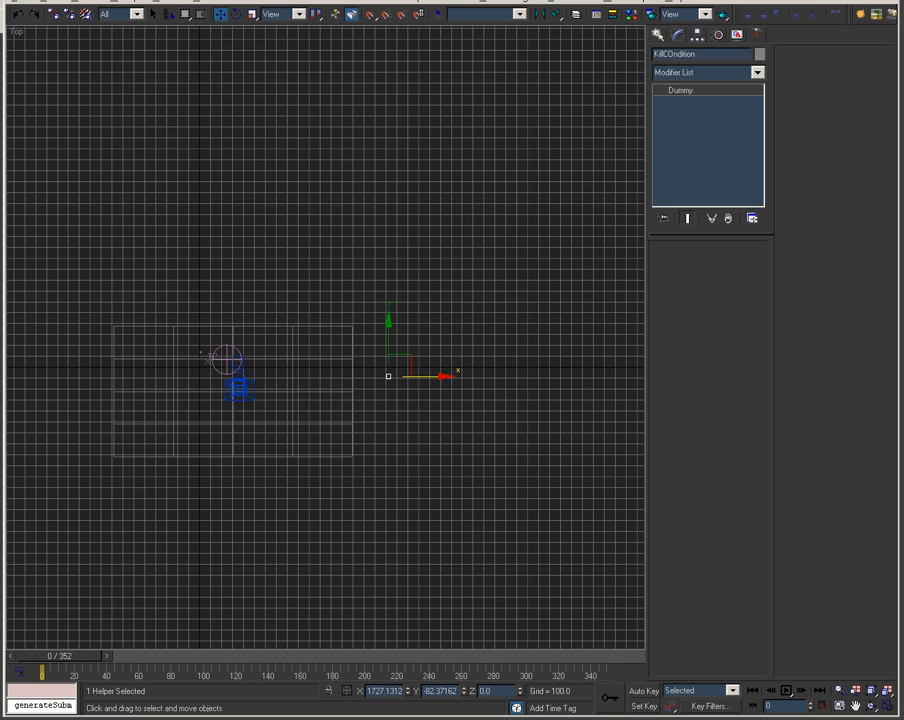
Create a new dynamic set under DripmapWalkThrough in the Thinking Particles window and enlarge its canvas
drag(482, 719, 568, 49)
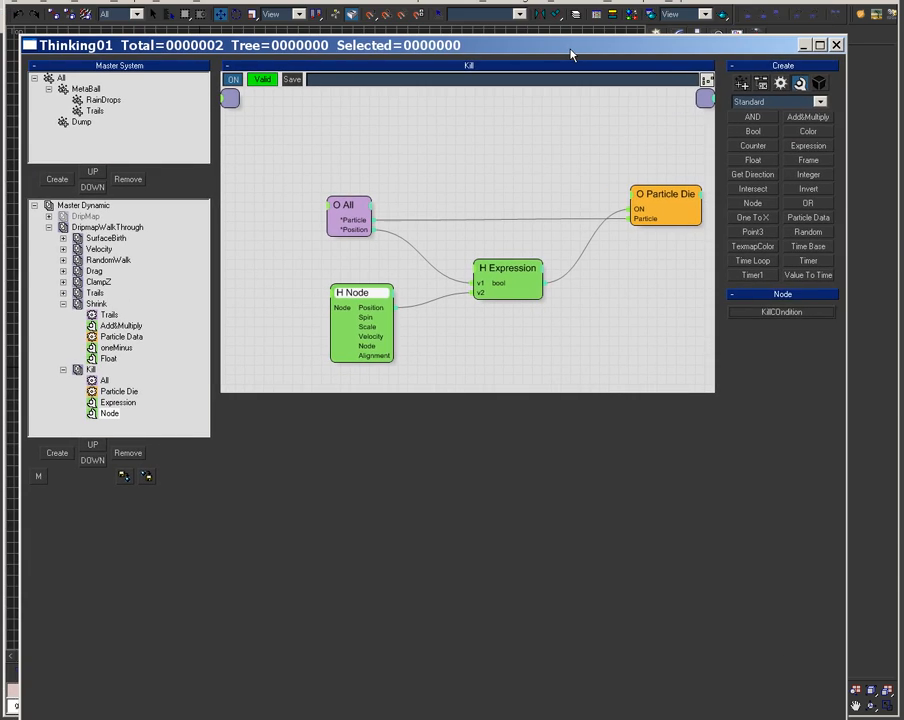
click(63, 303)
click(100, 227)
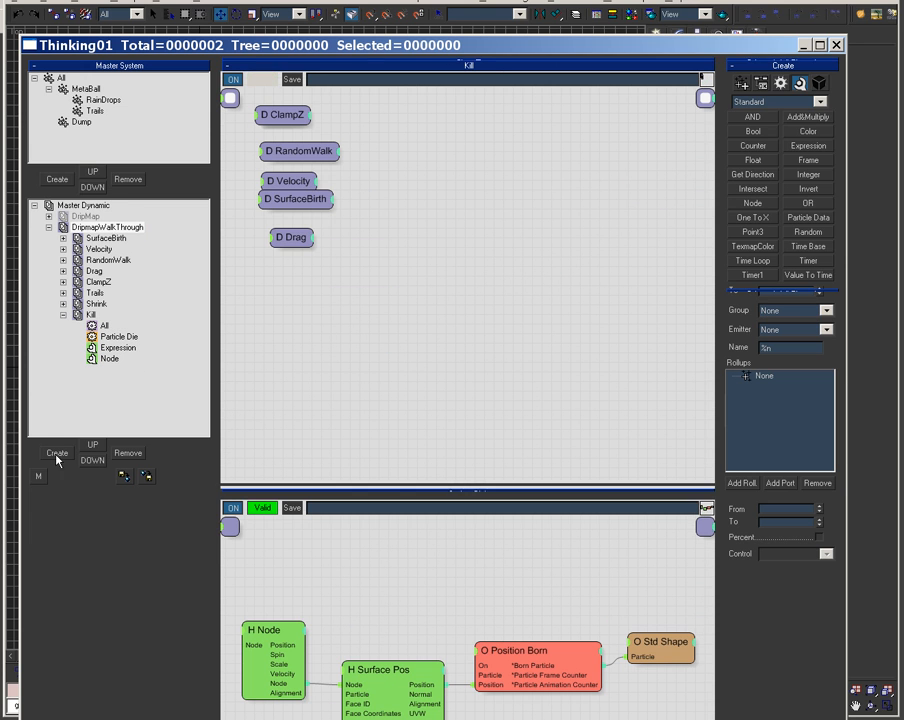
click(57, 454)
click(110, 260)
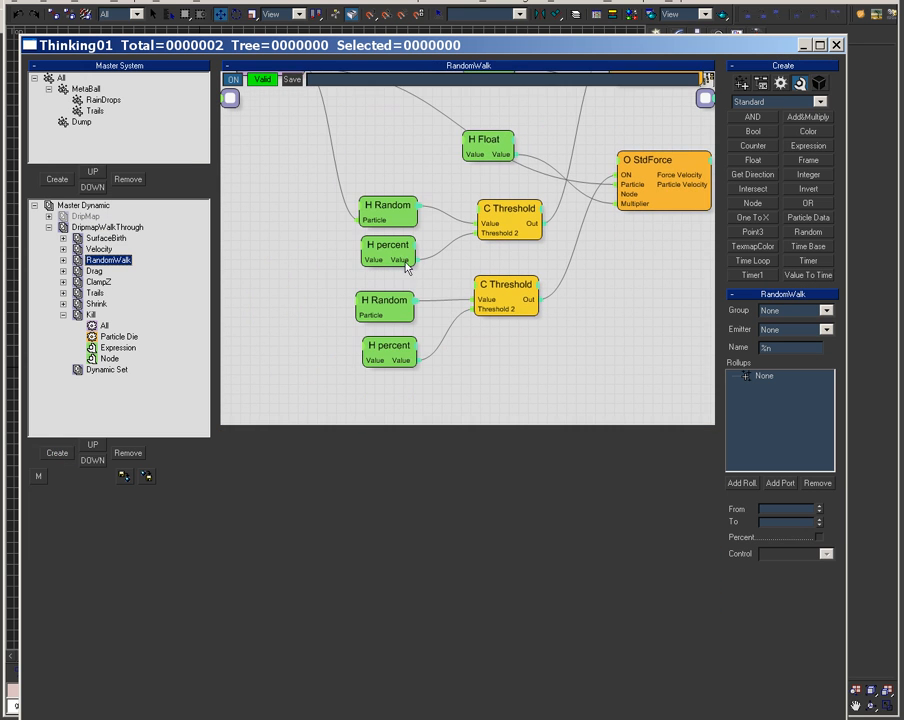
click(108, 370)
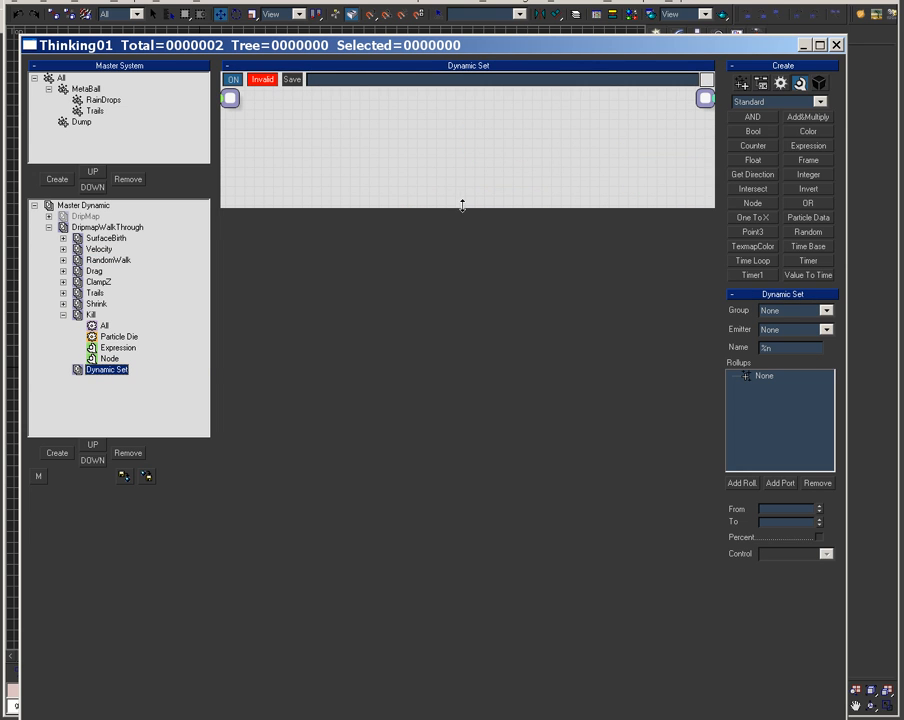
Add a Meta Shape operator to the new dynamic set and place it on the far side of the canvas
right_click(286, 200)
mouse_move(418, 253)
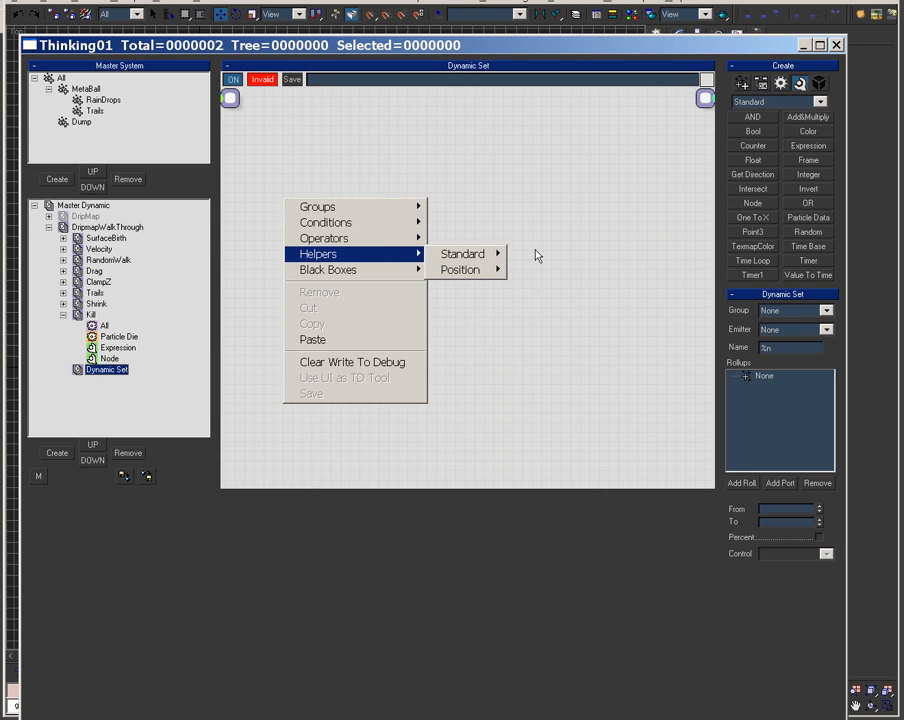
mouse_move(492, 258)
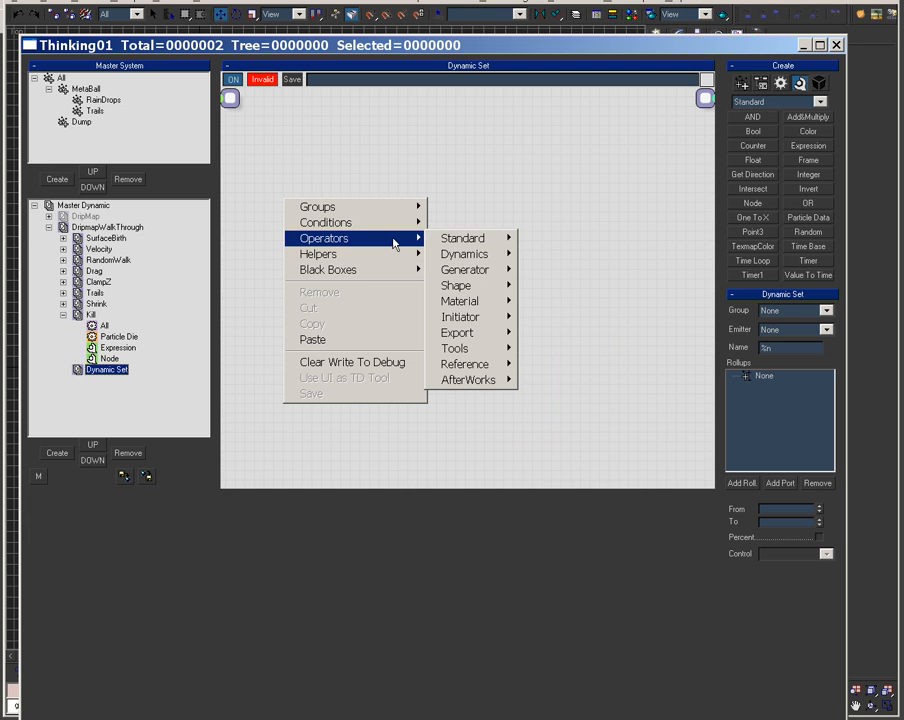
mouse_move(470, 285)
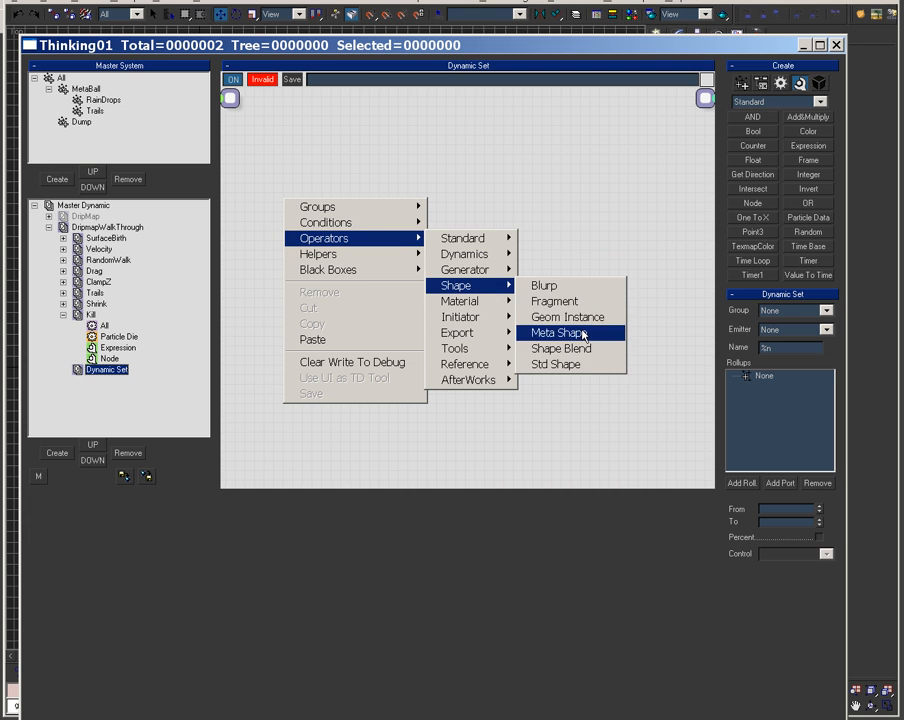
click(574, 331)
drag(395, 207, 560, 209)
Add the Trails group to the new dynamic set, connect its Particle output to Meta Shape and line up the nodes
right_click(249, 186)
mouse_move(330, 193)
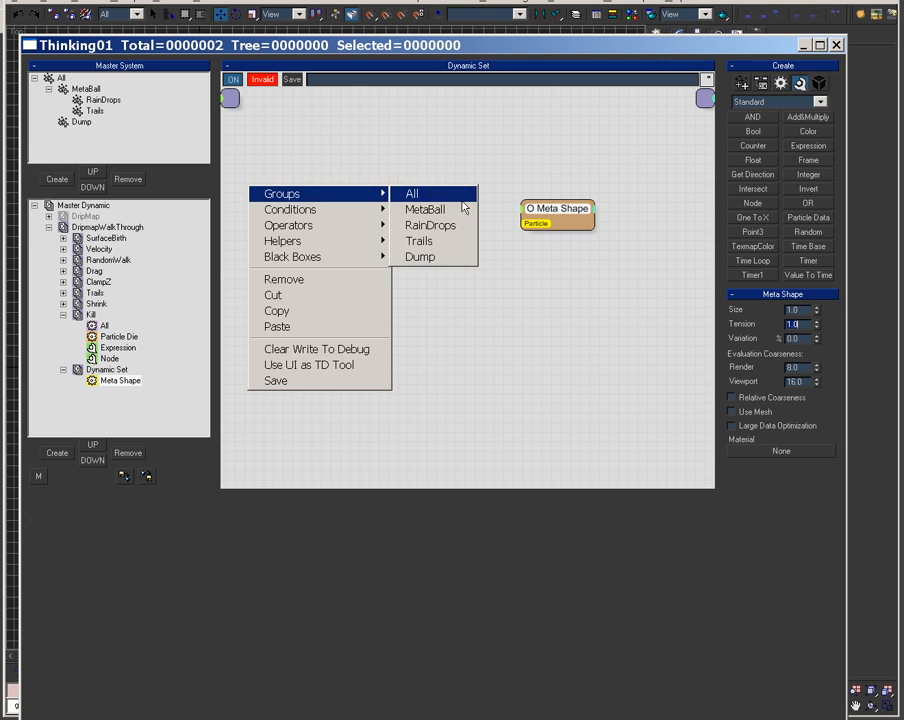
click(420, 241)
drag(360, 208, 542, 223)
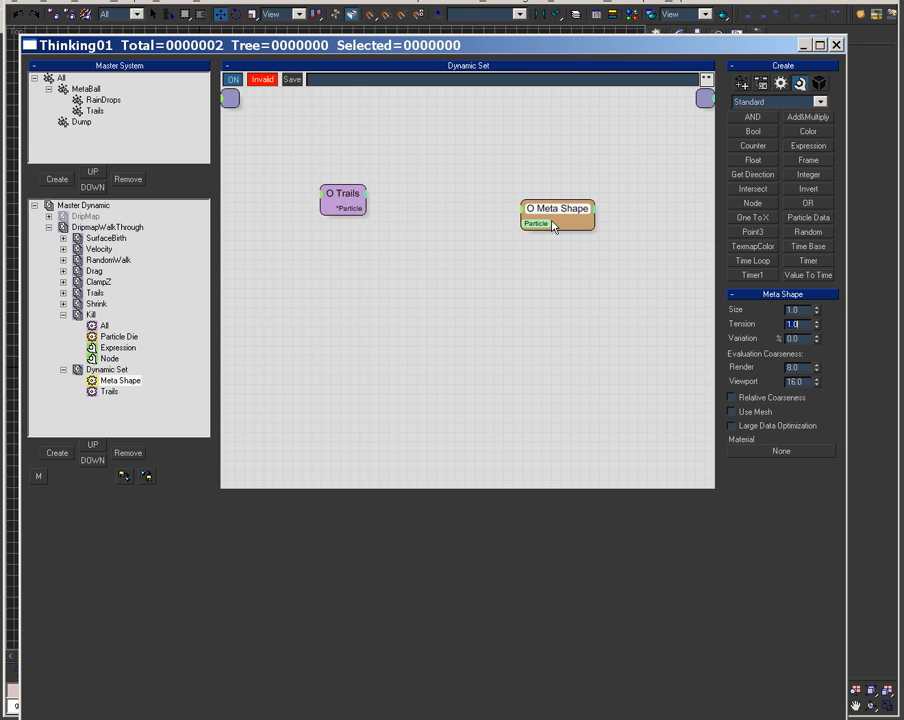
drag(350, 197, 343, 218)
Rename the new dynamic set as metaShape and select its Meta Shape node
click(108, 370)
click(108, 370)
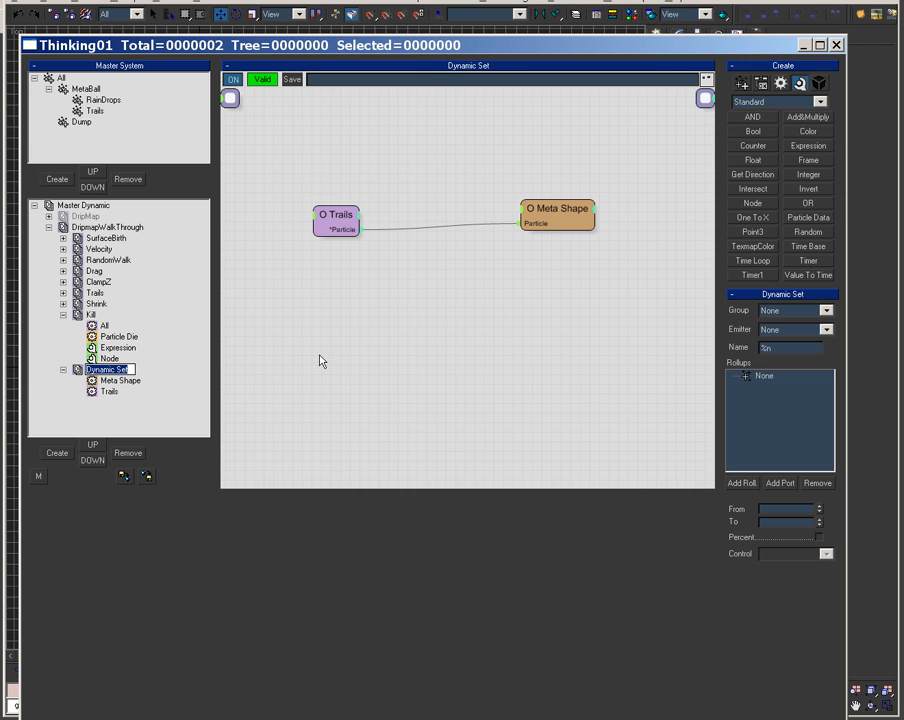
text(metaShape)
key(Return)
right_click(247, 356)
click(556, 187)
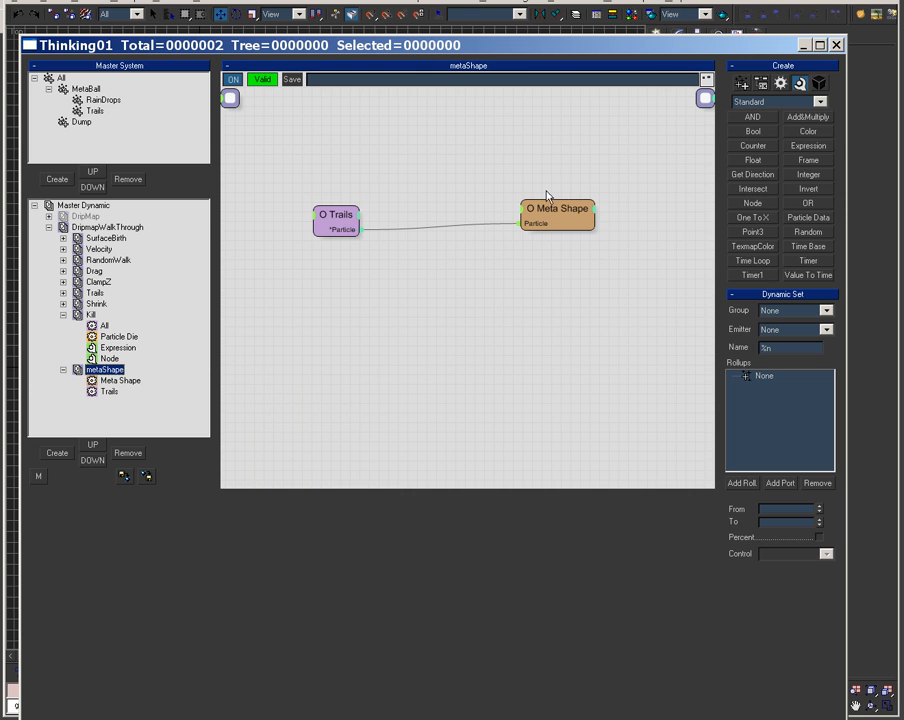
click(543, 212)
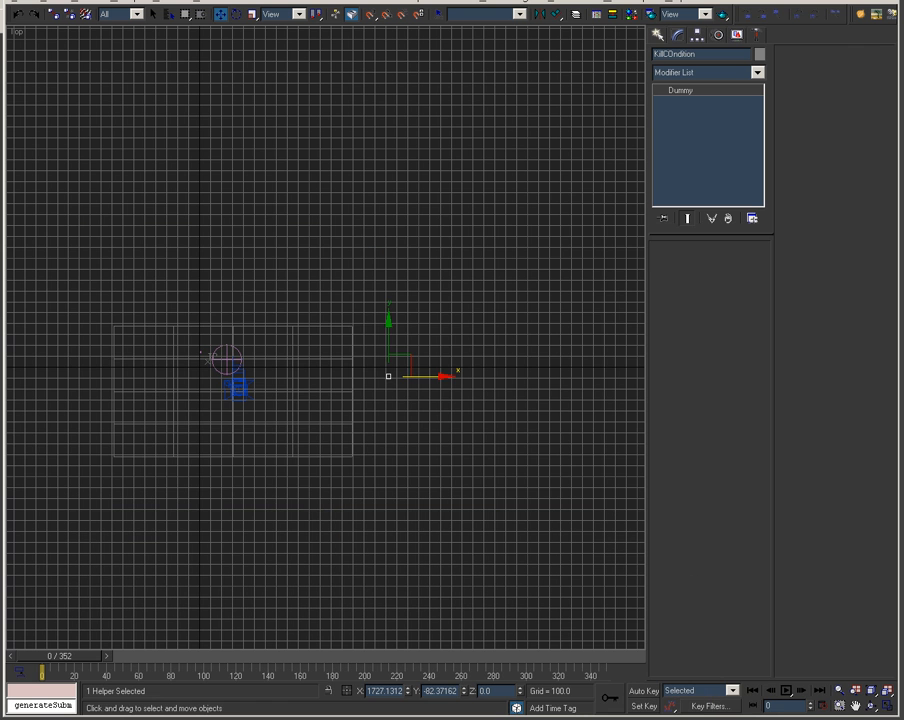
Inspect the whole plane in the Top view and scrub the animation to around frame 137
middle_drag(271, 480, 460, 440)
scroll(460, 440, up, 2)
middle_drag(387, 600, 414, 371)
middle_drag(573, 371, 332, 459)
scroll(332, 461, up, 2)
middle_drag(423, 356, 302, 475)
scroll(327, 466, up, 1)
scroll(281, 516, down, 1)
scroll(282, 518, up, 1)
middle_drag(417, 434, 482, 432)
scroll(345, 405, down, 2)
middle_drag(351, 412, 332, 388)
drag(88, 660, 266, 672)
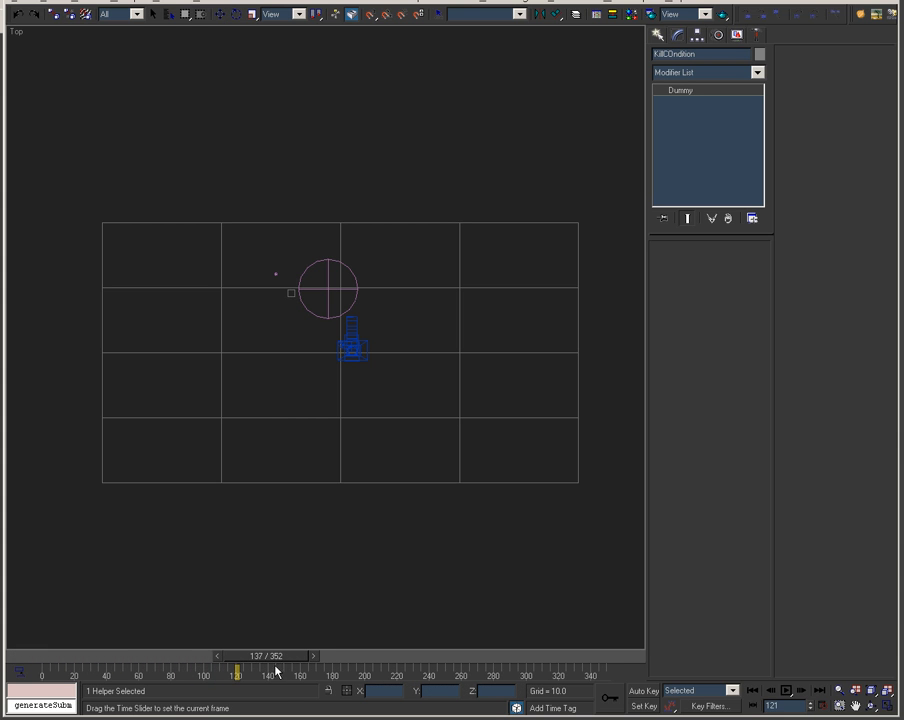
Examine the spacing of the trail particles up close in the Top view and scrub through the animation
middle_drag(181, 493, 288, 497)
scroll(279, 519, up, 2)
middle_drag(271, 265, 293, 408)
scroll(289, 432, up, 2)
middle_drag(202, 98, 424, 464)
scroll(309, 497, up, 1)
middle_drag(348, 300, 531, 438)
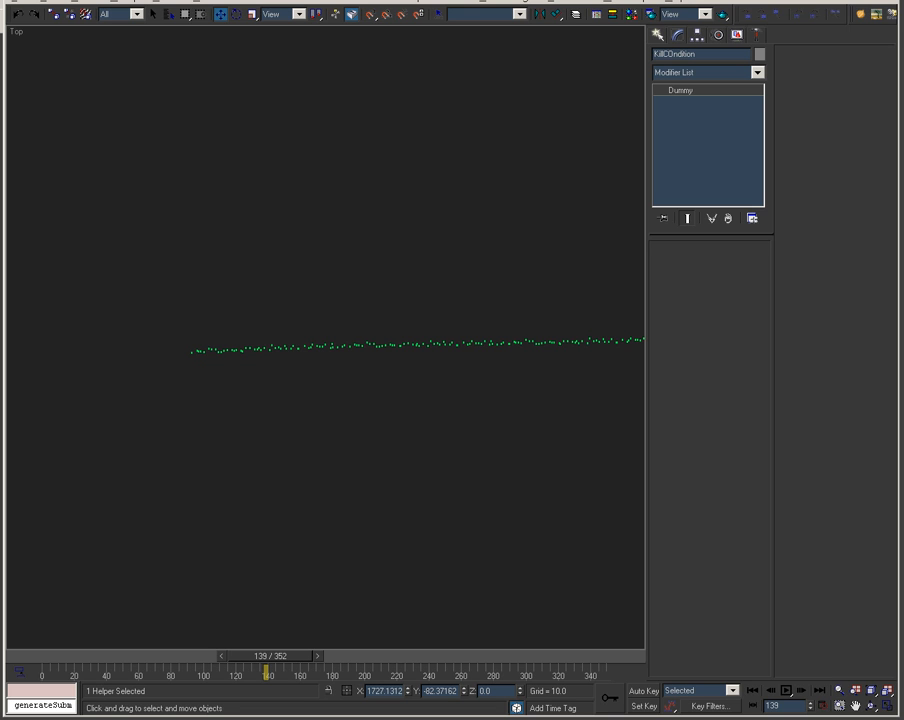
drag(42, 660, 237, 656)
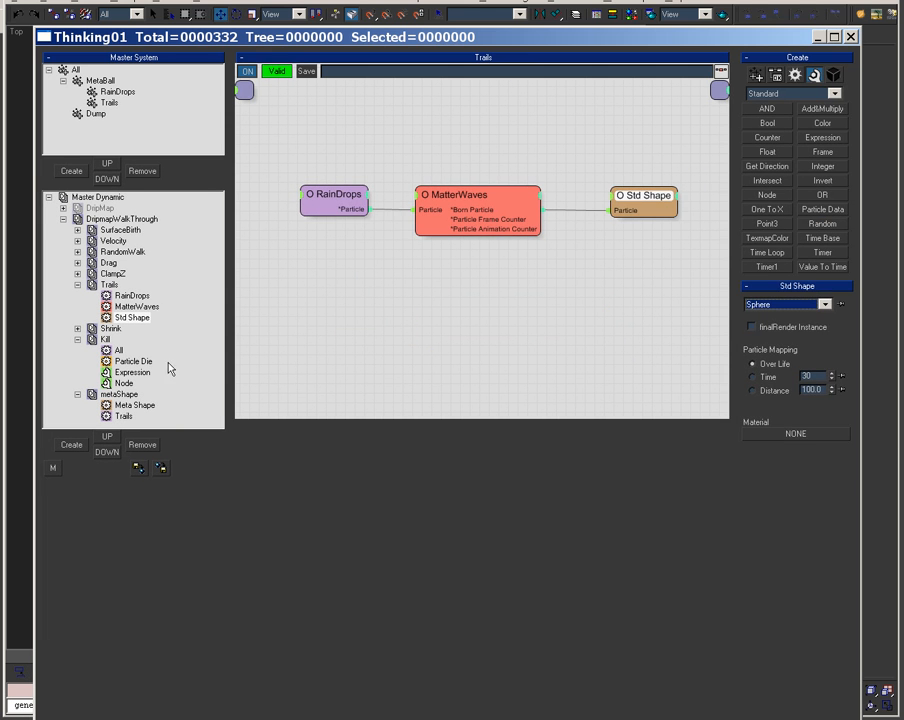
Turn on Relative Coarseness for the Meta Shape node and scrub the animation to frame 108
click(150, 406)
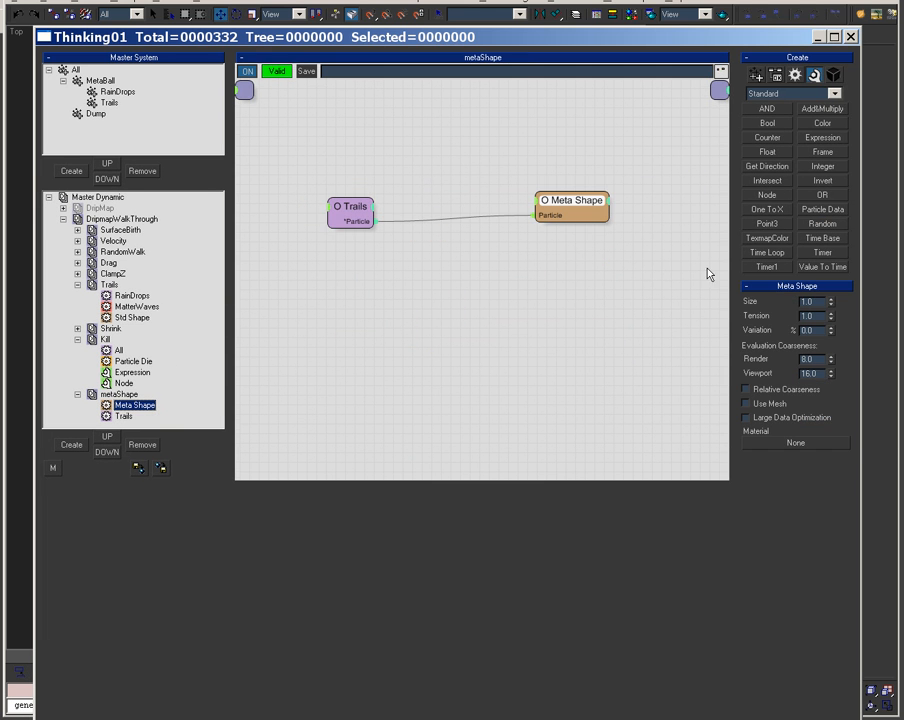
click(746, 389)
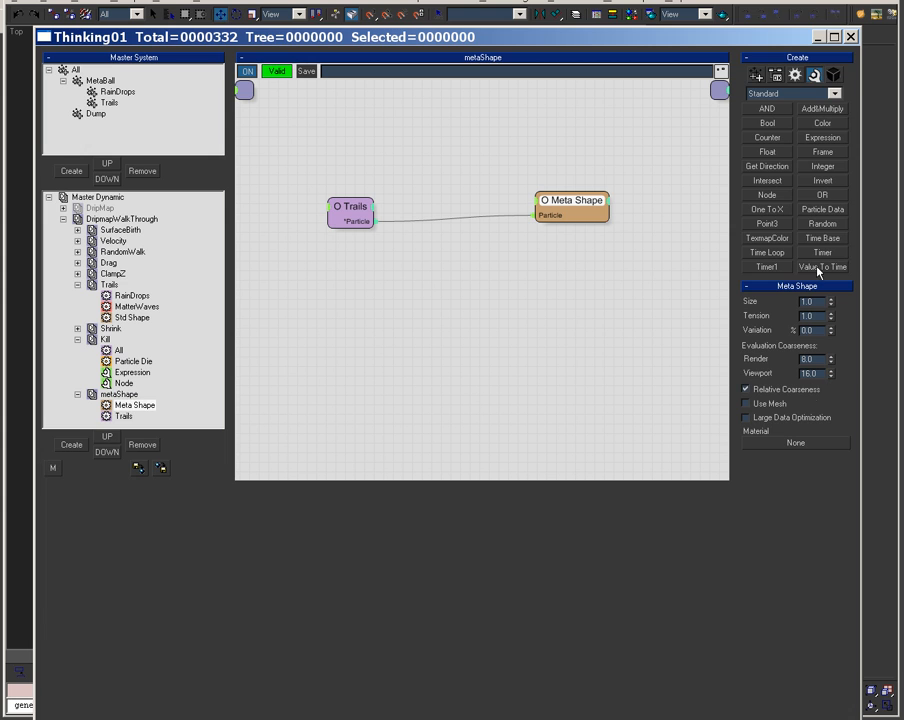
drag(731, 43, 648, 176)
click(768, 169)
drag(66, 655, 225, 681)
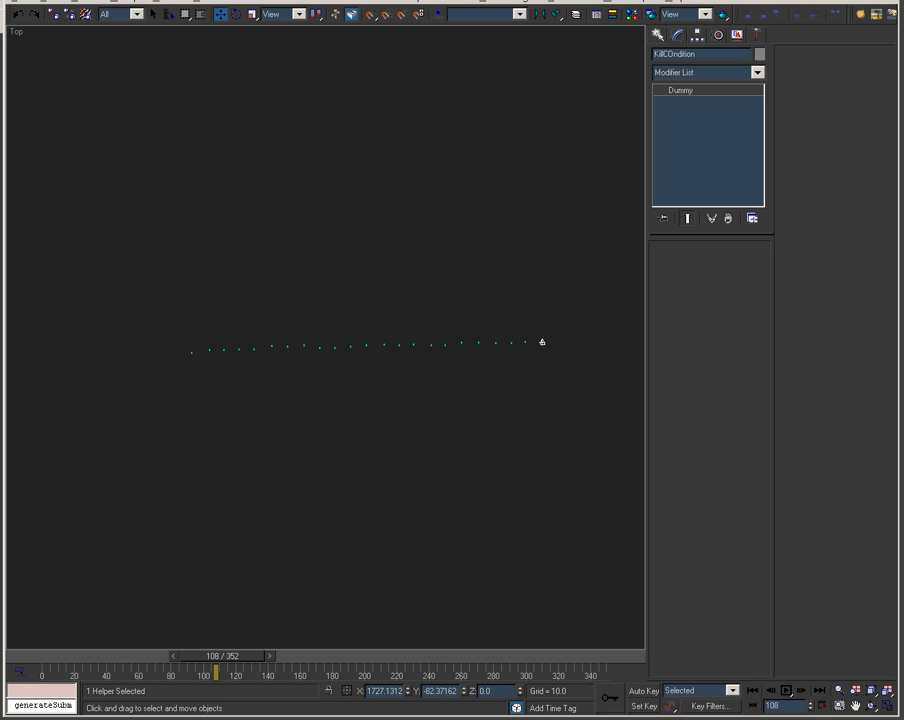
Set the group node feeding Meta Shape to MetaBall and check the meshed trail up close at frame 117
drag(463, 715, 519, 715)
drag(88, 656, 128, 656)
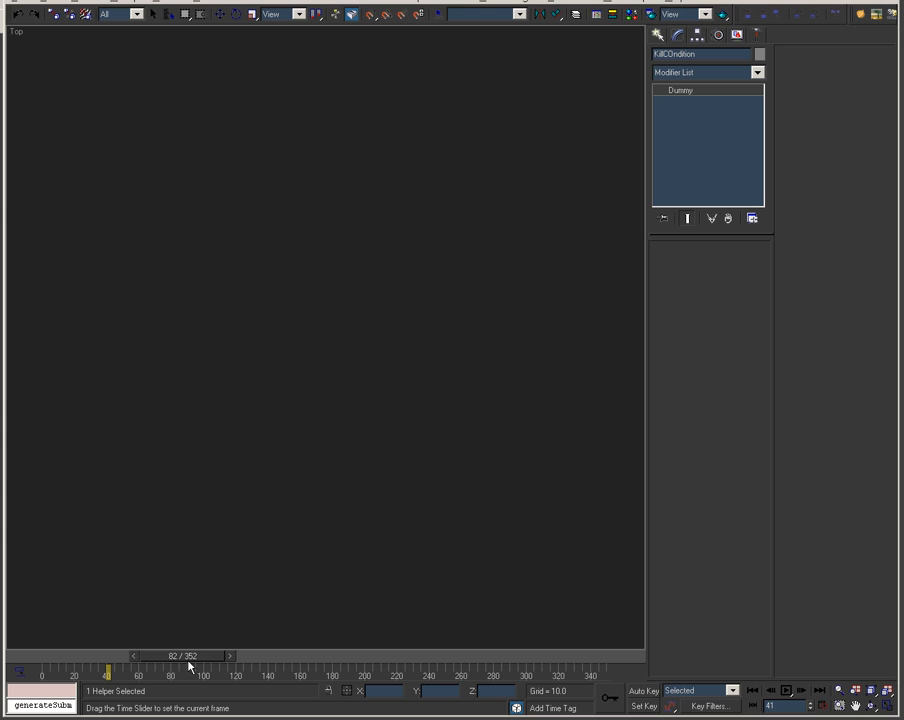
drag(189, 665, 239, 667)
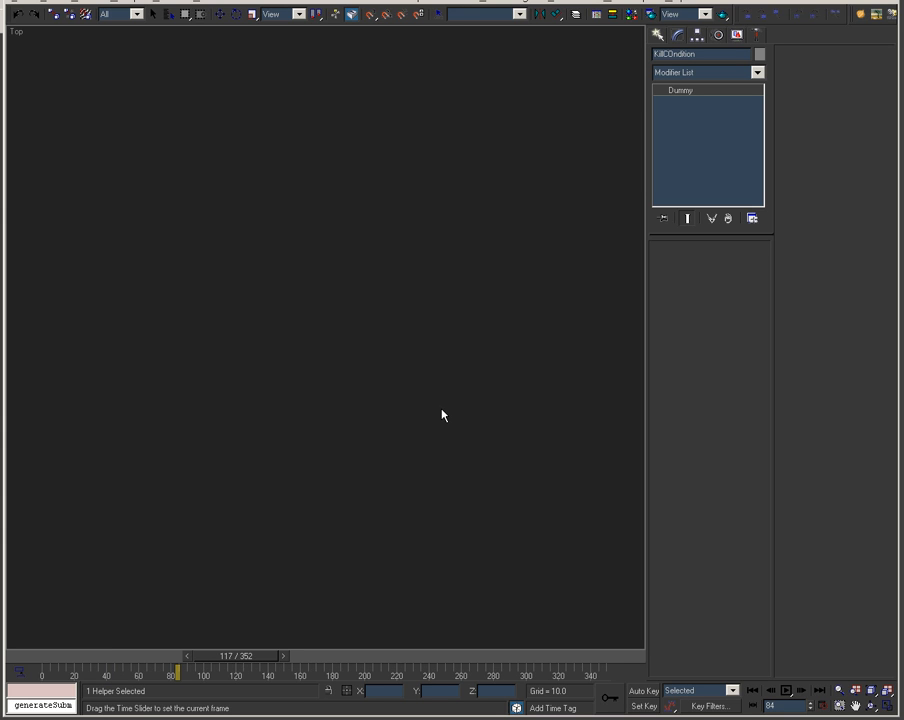
middle_drag(536, 431, 309, 439)
scroll(309, 445, up, 5)
scroll(318, 408, down, 4)
scroll(366, 477, up, 3)
scroll(362, 445, up, 2)
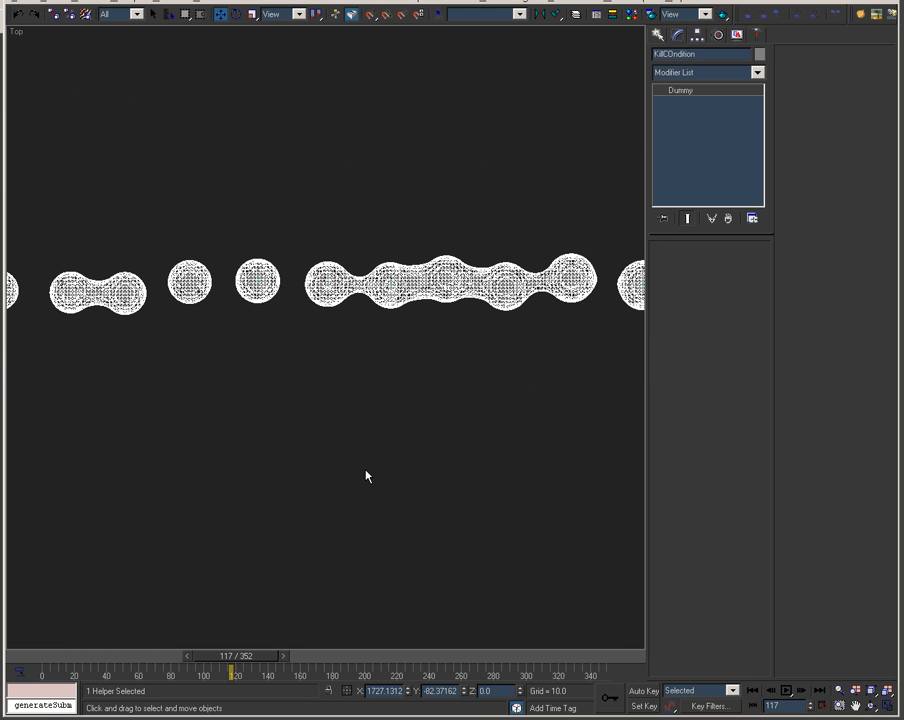
Set the Meta Shape node's Viewport evaluation coarseness to 32
drag(586, 508, 580, 63)
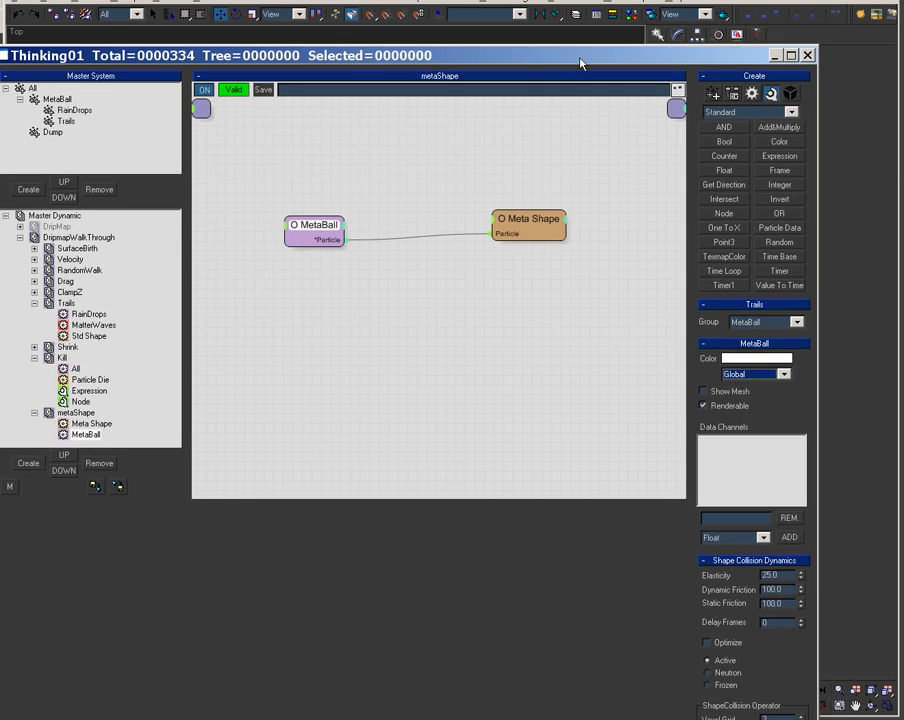
click(524, 226)
click(771, 394)
text(32)
key(Return)
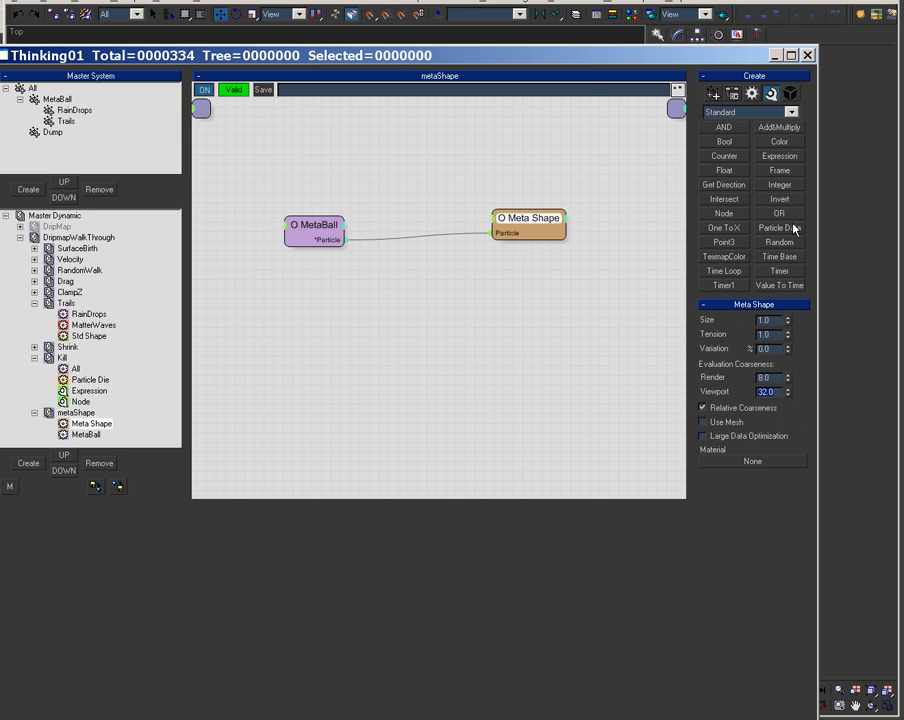
drag(598, 53, 420, 716)
Scrub the animation to frame 83 and examine the density and blending of the trail mesh up close
drag(43, 656, 117, 666)
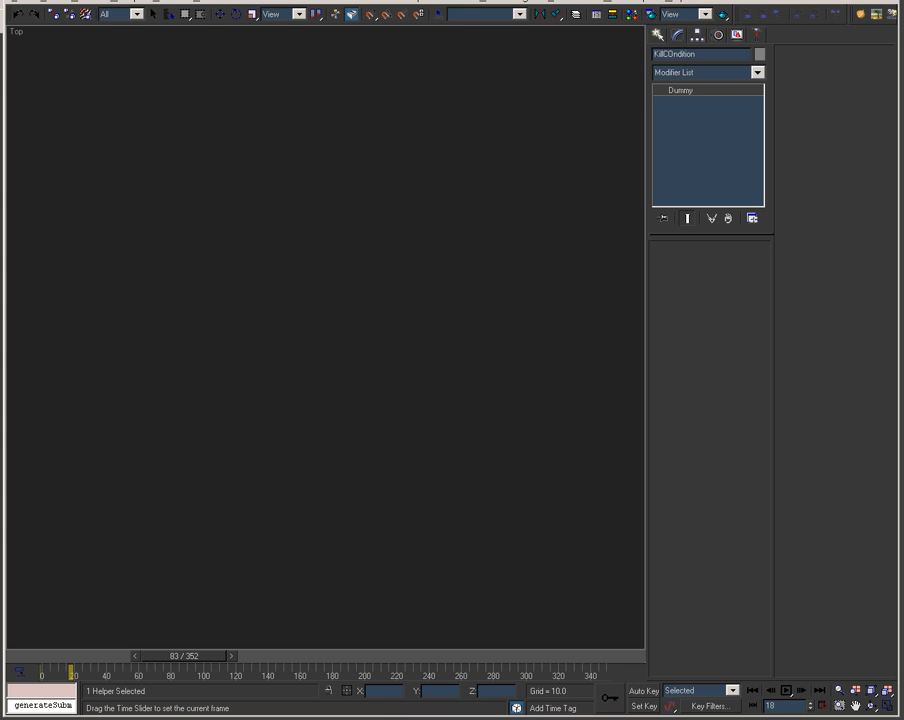
key(w)
scroll(343, 510, down, 6)
scroll(343, 510, up, 3)
middle_drag(153, 493, 335, 517)
scroll(350, 525, up, 4)
scroll(350, 531, up, 3)
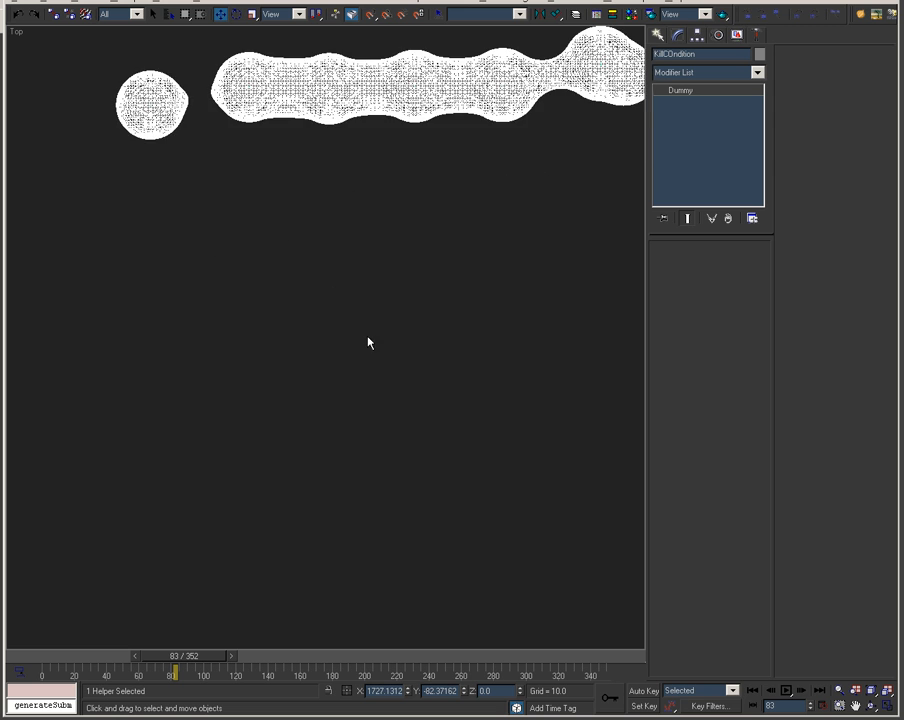
middle_drag(367, 369, 367, 432)
Set the Meta Shape node's Viewport coarseness to 0.2 with Relative Coarseness turned off
drag(702, 714, 688, 57)
double_click(782, 392)
text(2)
key(Return)
drag(561, 61, 476, 718)
Scrub repeatedly through the animation up to frame 154 to check how the trail meshes form and shrink
drag(89, 657, 321, 657)
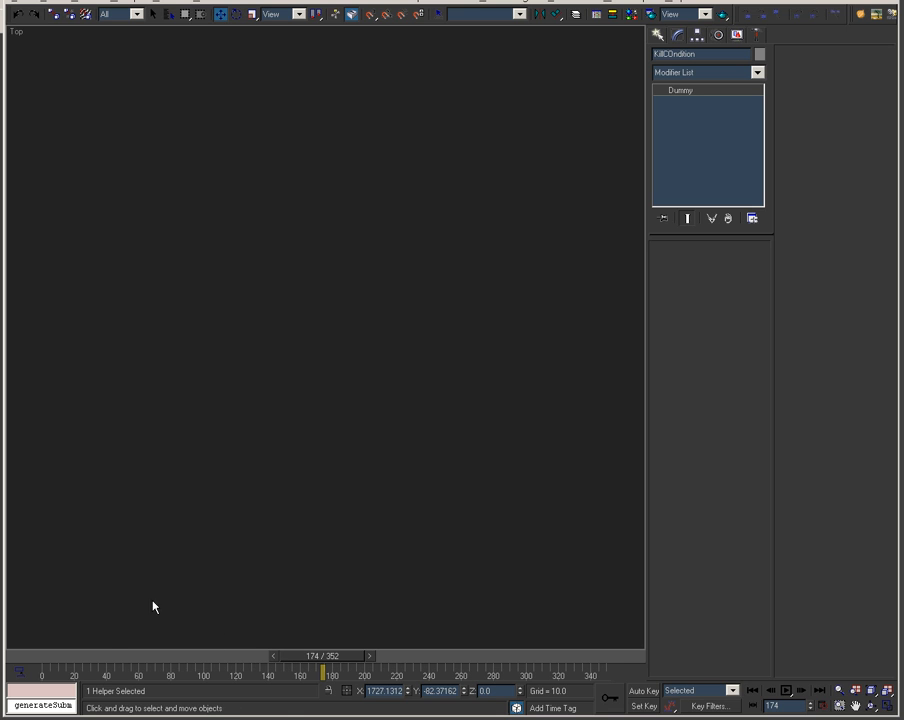
drag(40, 657, 290, 659)
drag(222, 668, 240, 660)
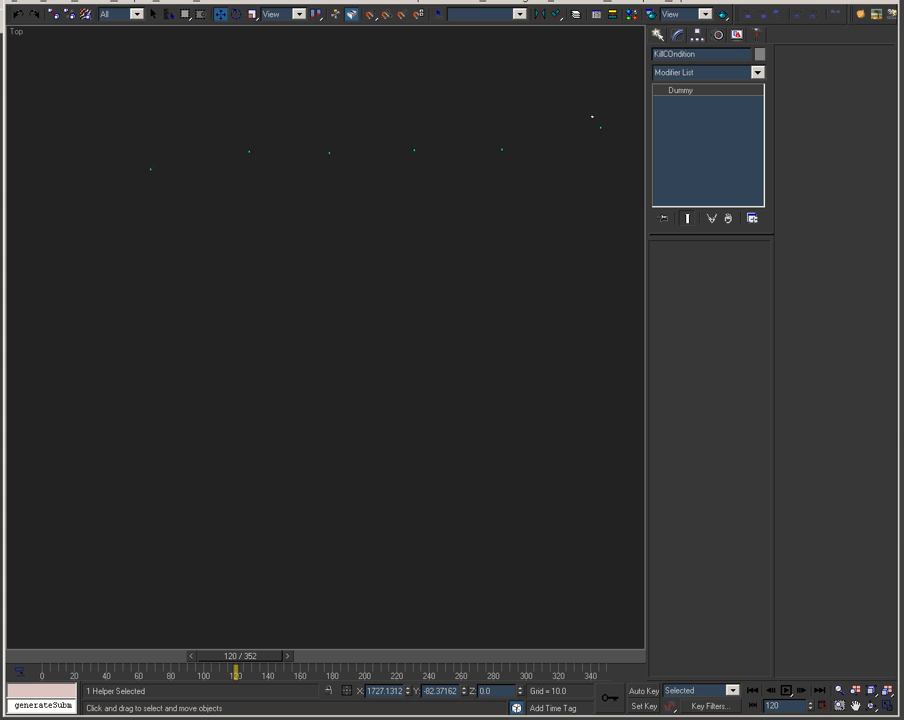
drag(42, 660, 205, 664)
mouse_move(265, 677)
mouse_down()
mouse_move(232, 657)
mouse_move(252, 660)
mouse_up()
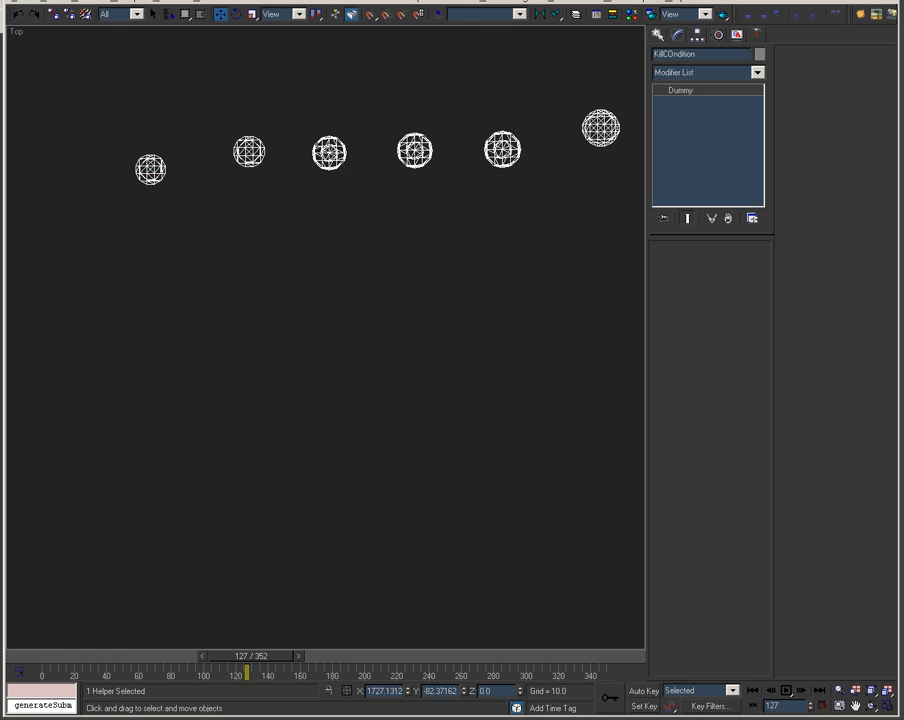
drag(49, 667, 266, 670)
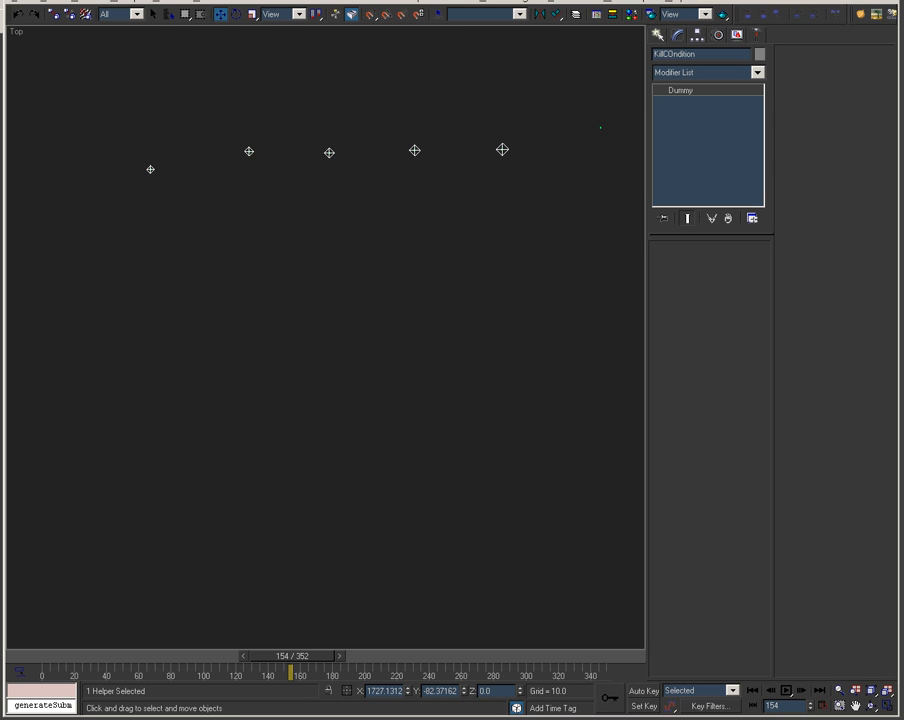
Move the metaShape dynamic set above Trails in the DripmapWalkThrough order and rewind to frame 0
drag(338, 718, 385, 82)
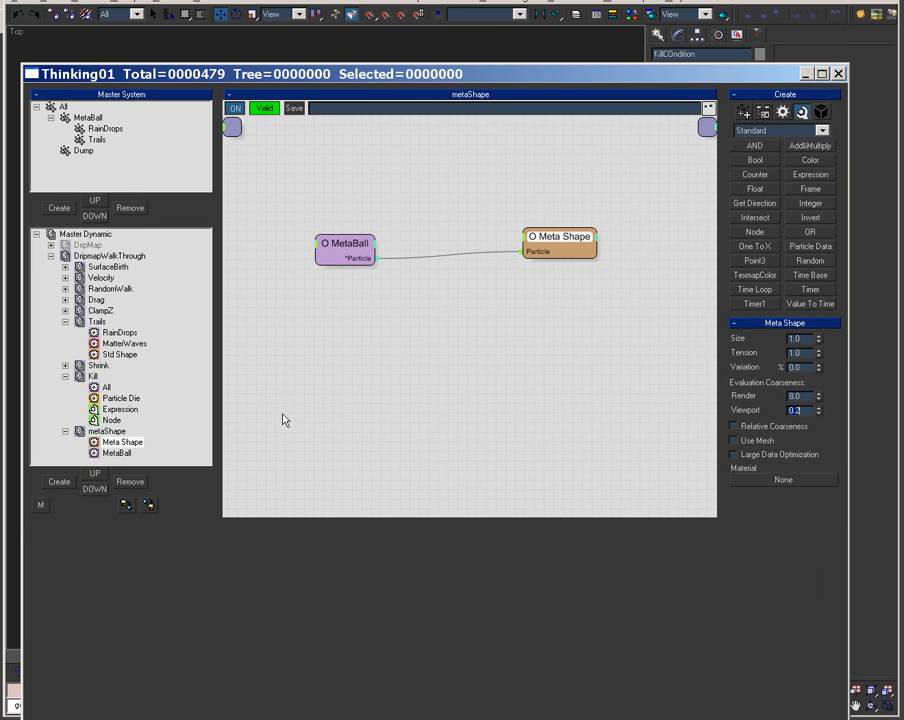
click(122, 431)
drag(122, 431, 97, 321)
drag(391, 72, 350, 718)
mouse_move(48, 654)
mouse_down()
mouse_move(250, 655)
mouse_move(58, 656)
mouse_up()
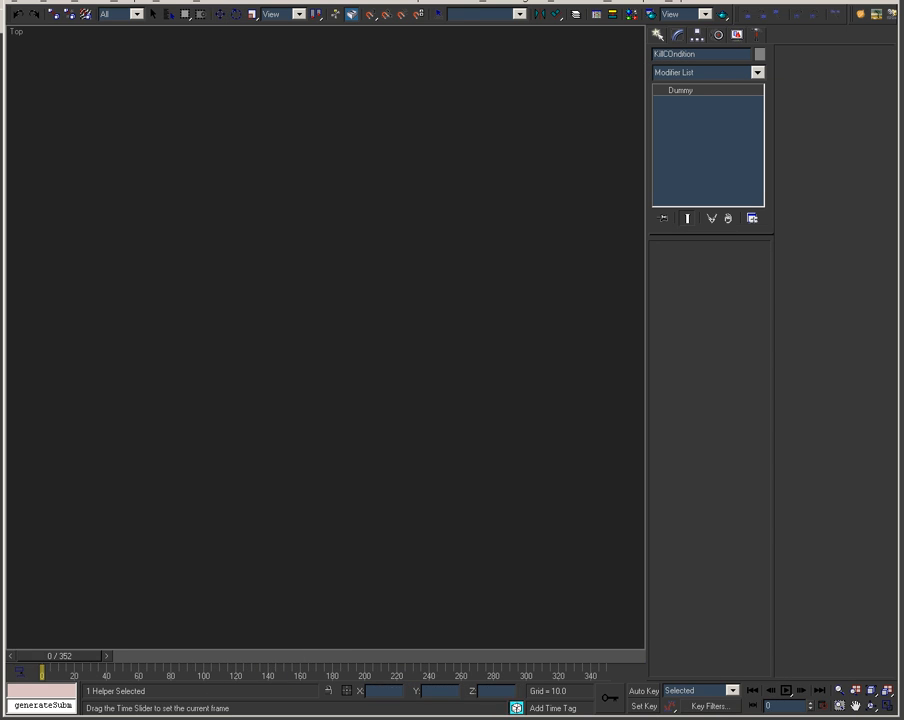
Move the metaShape dynamic set between Trails and Shrink and scrub the animation to frame 98
drag(372, 716, 430, 74)
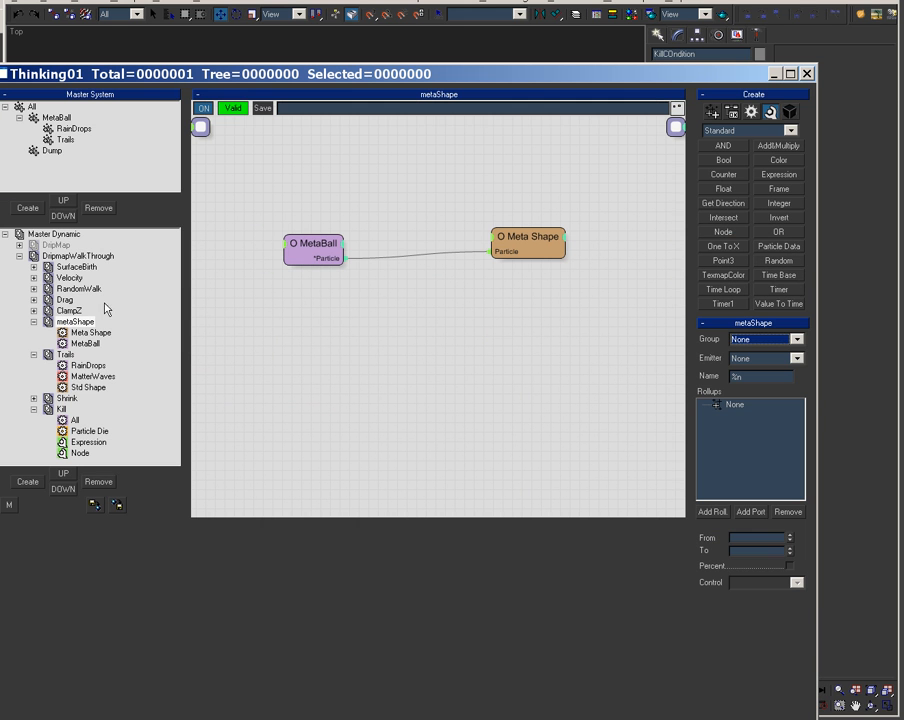
drag(75, 321, 66, 356)
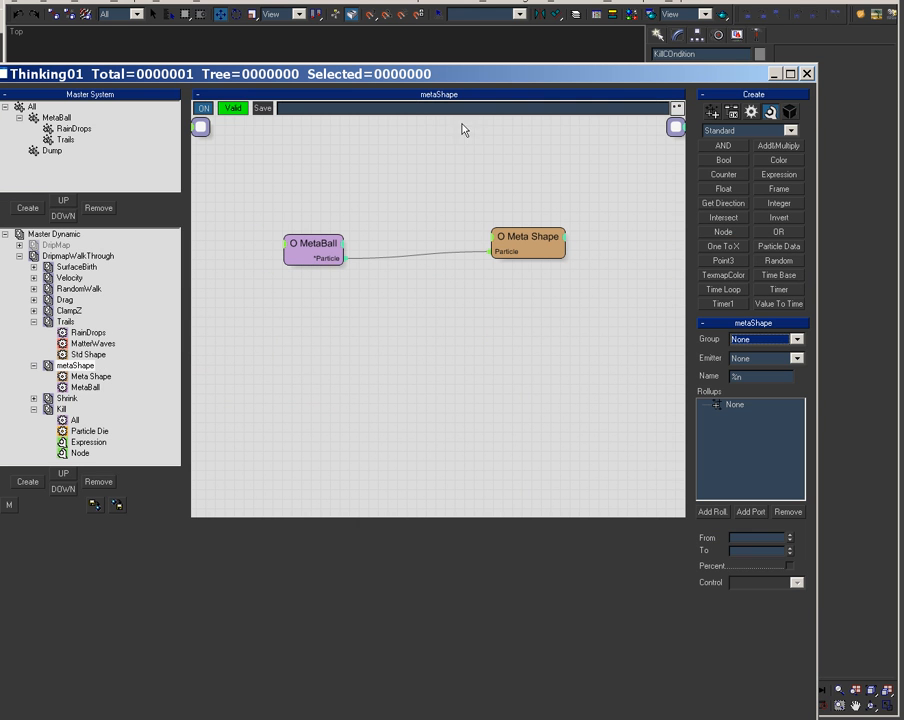
drag(477, 73, 390, 718)
drag(61, 658, 124, 658)
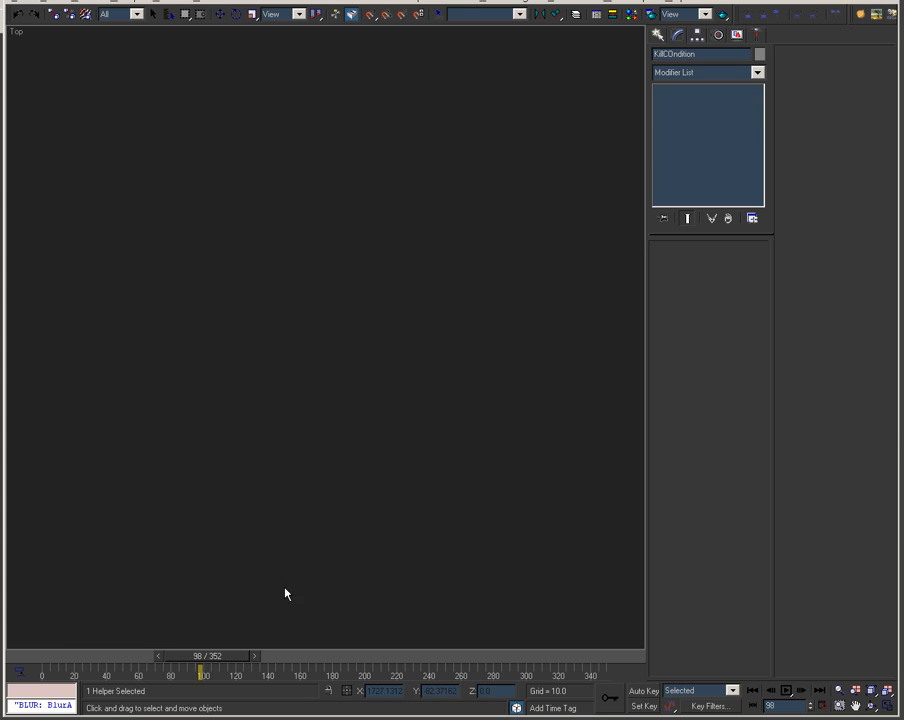
Clear the selection, scrub to frame 42 and examine a meshed raindrop up close in the Top view
click(463, 405)
drag(40, 654, 138, 654)
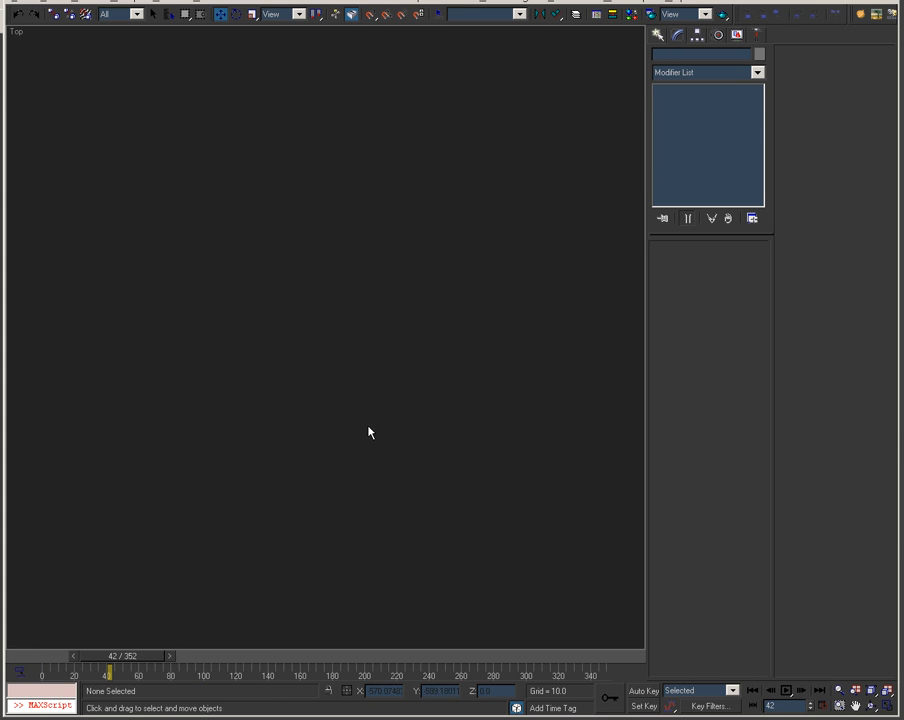
middle_drag(465, 435, 293, 483)
scroll(331, 534, up, 3)
middle_drag(300, 270, 295, 411)
scroll(300, 502, up, 3)
middle_drag(310, 177, 306, 437)
scroll(310, 496, up, 4)
middle_drag(298, 102, 326, 519)
middle_drag(311, 346, 372, 381)
scroll(422, 443, up, 1)
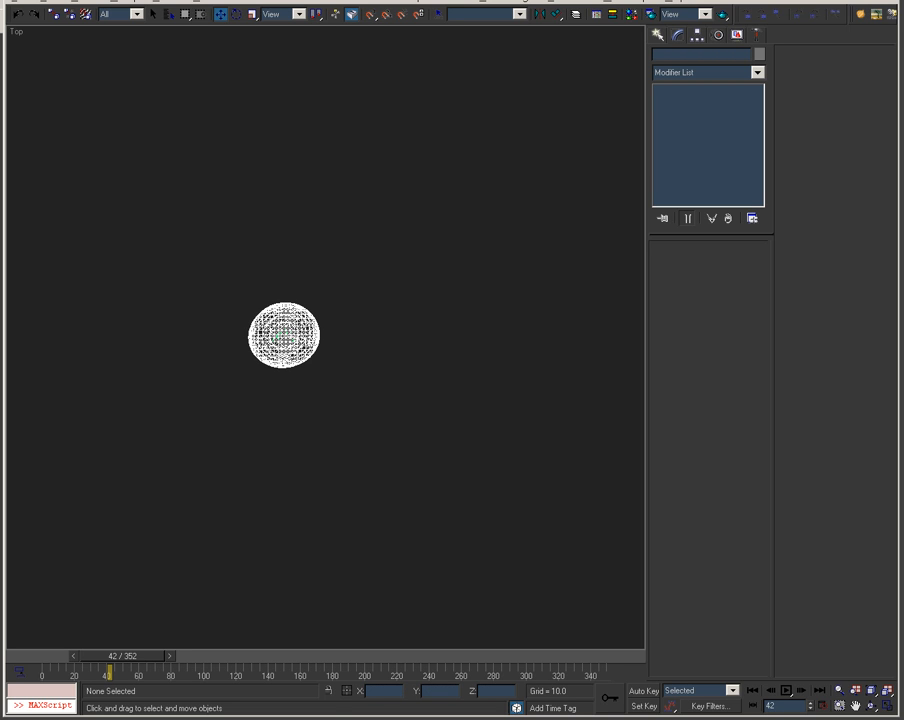
Scrub to frame 151 and examine the drop's tapered mesh both up close and within the wider scene
drag(122, 655, 280, 662)
scroll(320, 549, down, 5)
scroll(320, 549, up, 8)
scroll(300, 532, down, 10)
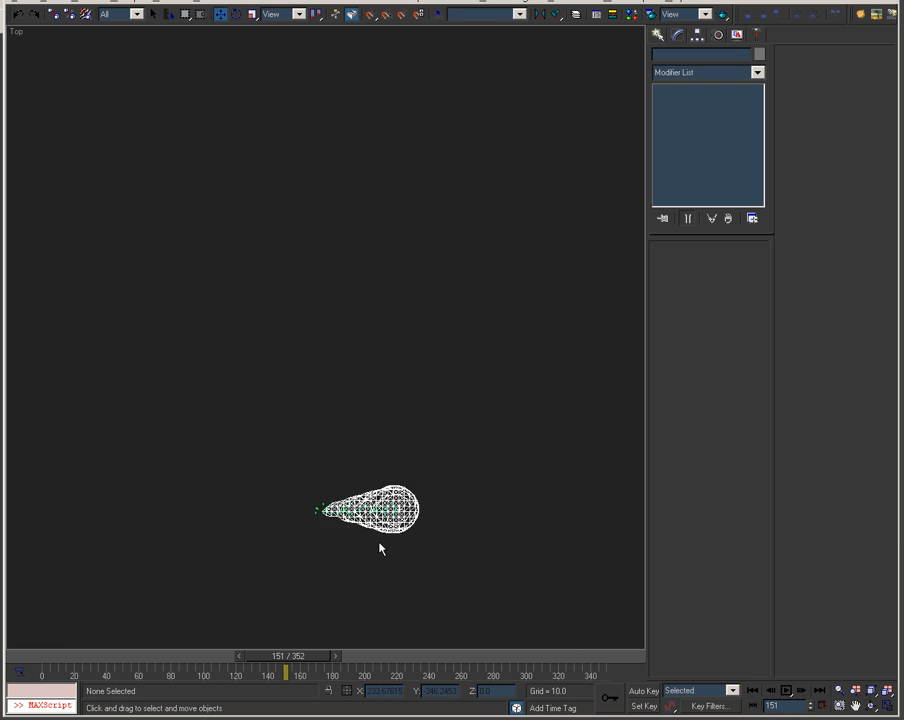
scroll(340, 470, down, 4)
scroll(366, 536, up, 2)
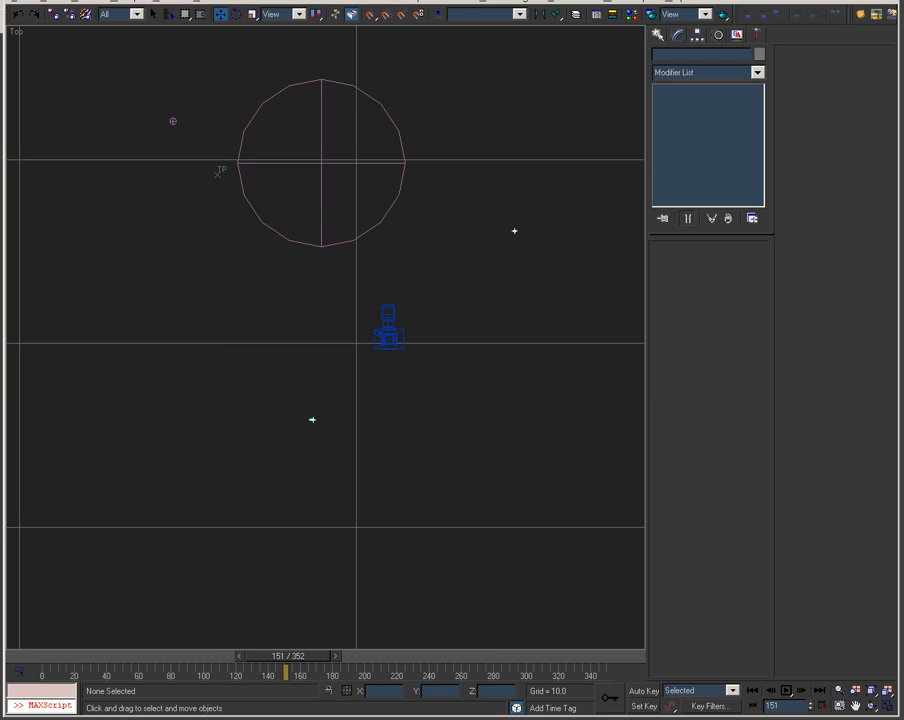
Replay the drops in the wide Top view by scrubbing the animation to frames 117 and 108
drag(42, 656, 231, 667)
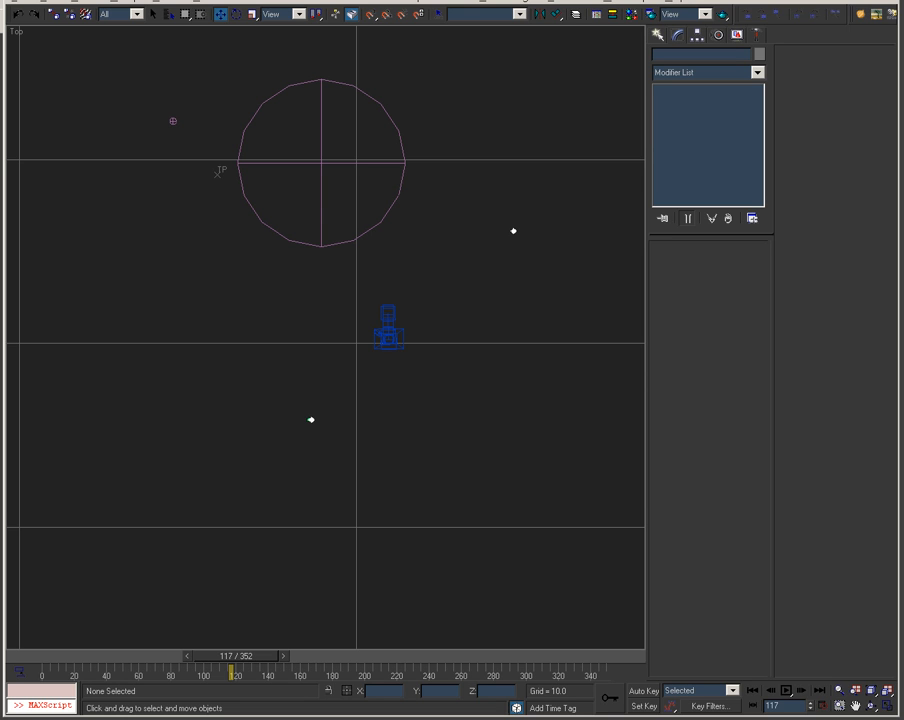
drag(93, 655, 213, 675)
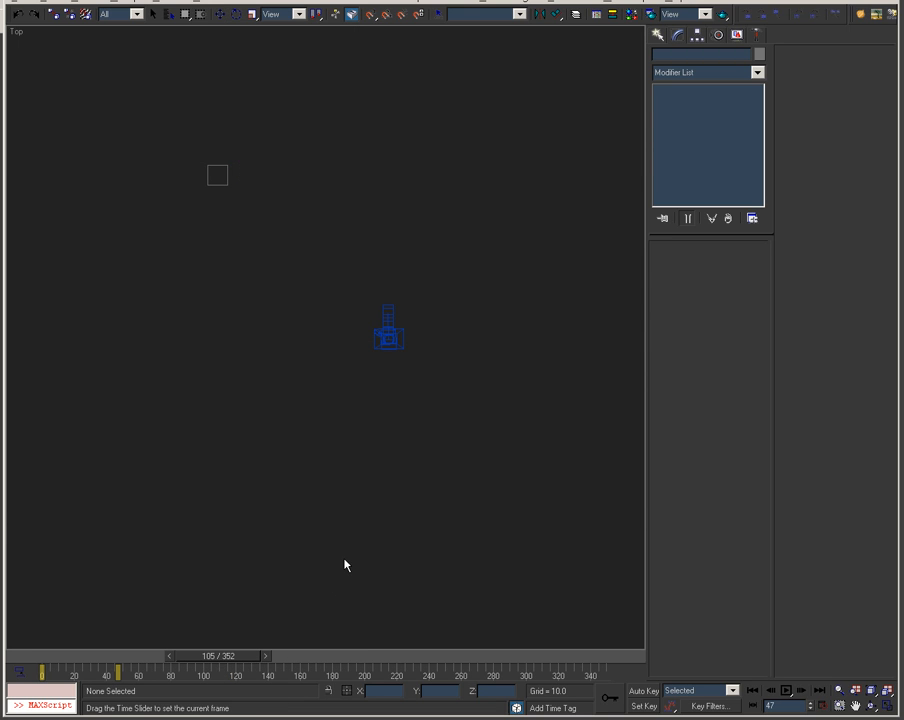
key(w)
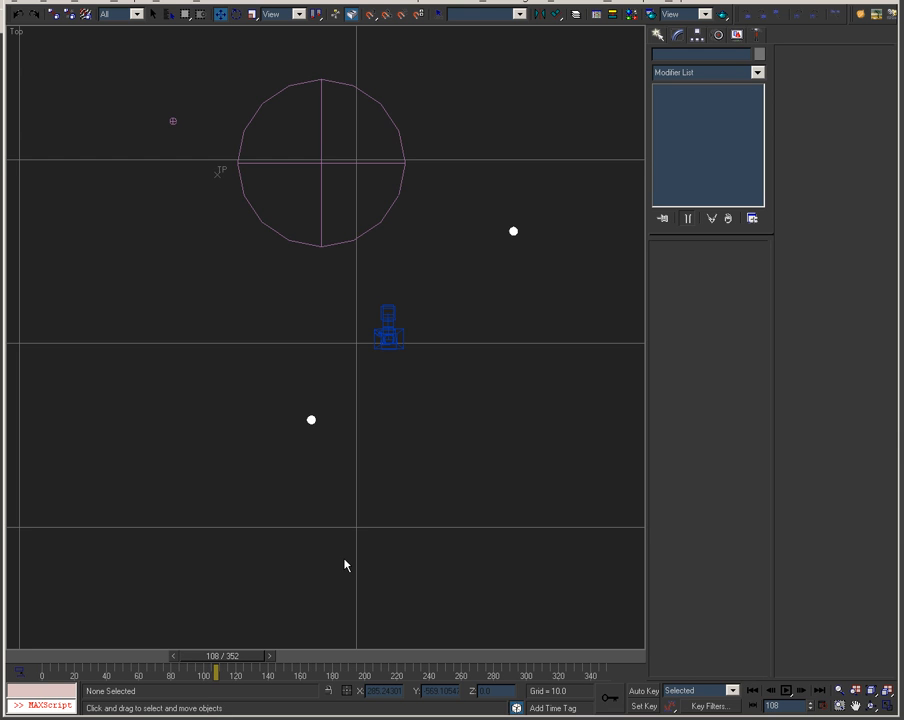
Examine the meshes of individual drops and their trails up close at frame 108
middle_drag(274, 288, 342, 478)
scroll(272, 498, up, 5)
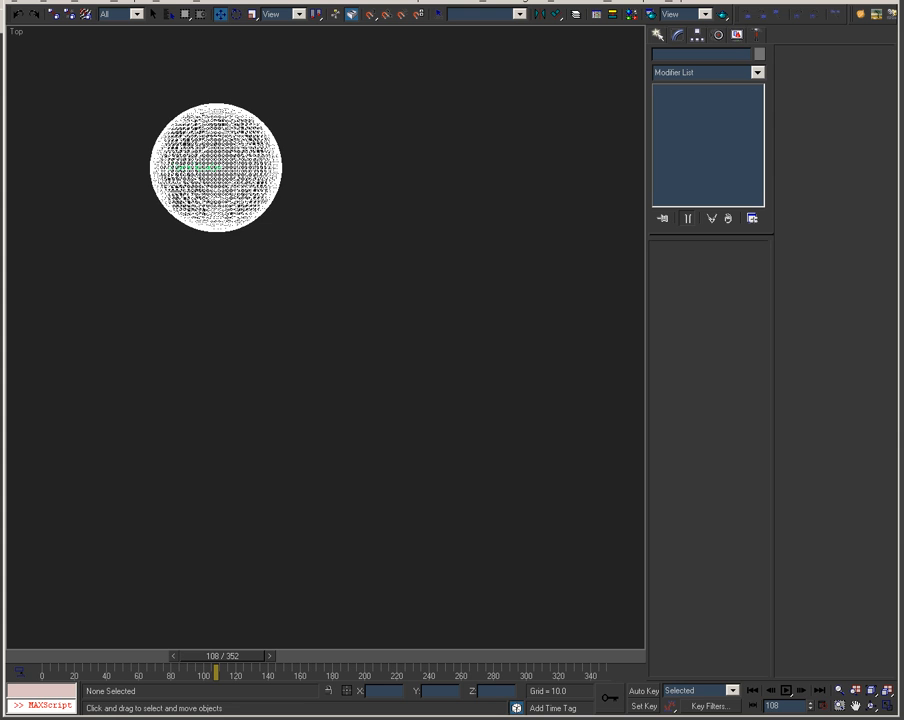
scroll(380, 388, down, 10)
middle_drag(358, 541, 337, 432)
scroll(288, 562, up, 4)
middle_drag(204, 323, 404, 482)
scroll(403, 480, up, 4)
scroll(421, 464, up, 3)
middle_drag(280, 242, 424, 418)
scroll(422, 468, up, 2)
scroll(424, 418, down, 2)
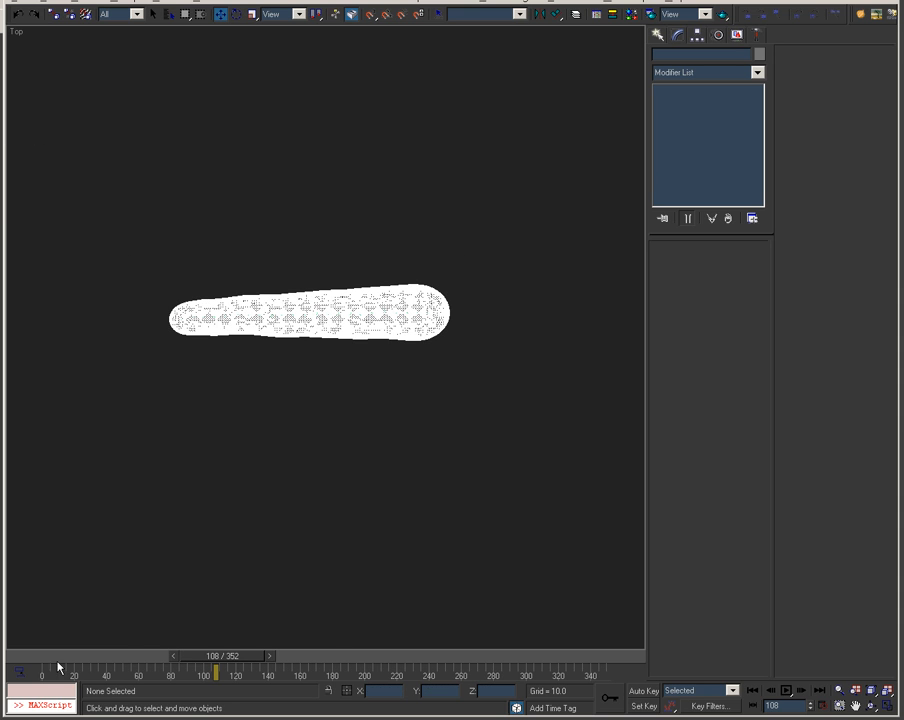
Scrub the animation to frame 136 and examine the full length of the stretched drop trail
drag(63, 663, 265, 661)
scroll(350, 438, down, 5)
middle_drag(498, 391, 319, 404)
scroll(350, 446, up, 3)
scroll(218, 389, up, 2)
middle_drag(218, 389, 237, 428)
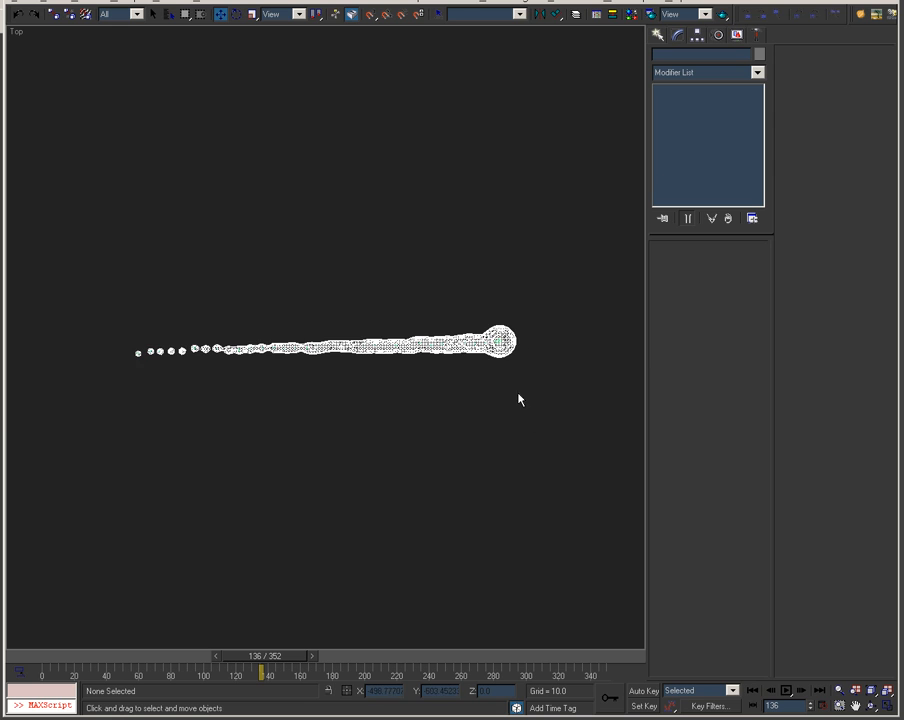
Review how the drops and trails are distributed across the whole plane in the Top view
middle_drag(521, 363, 328, 484)
scroll(330, 484, down, 6)
scroll(488, 536, down, 5)
middle_drag(394, 524, 268, 512)
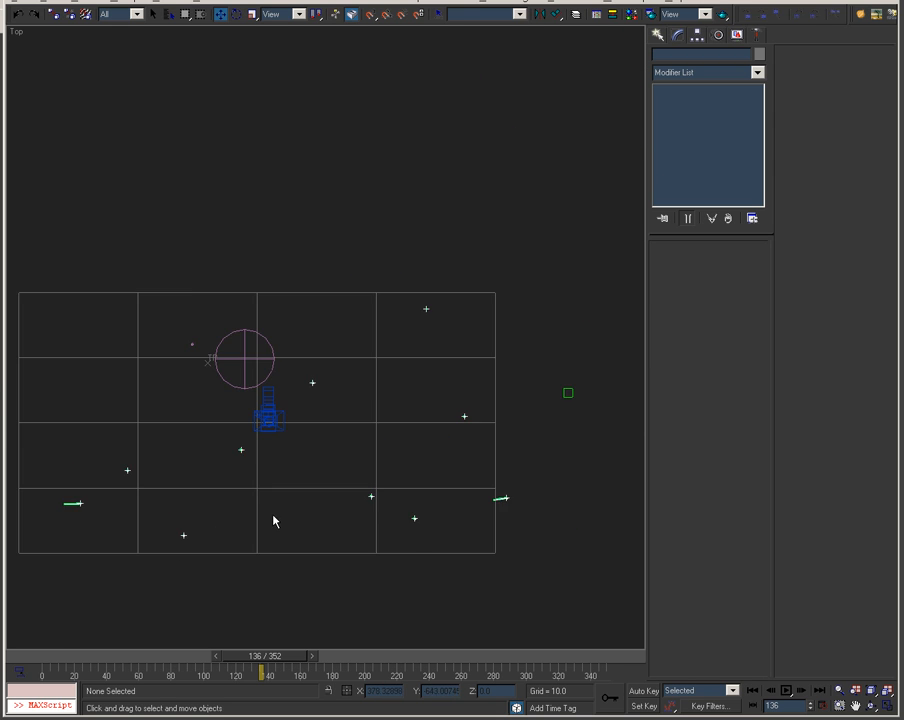
scroll(270, 518, up, 3)
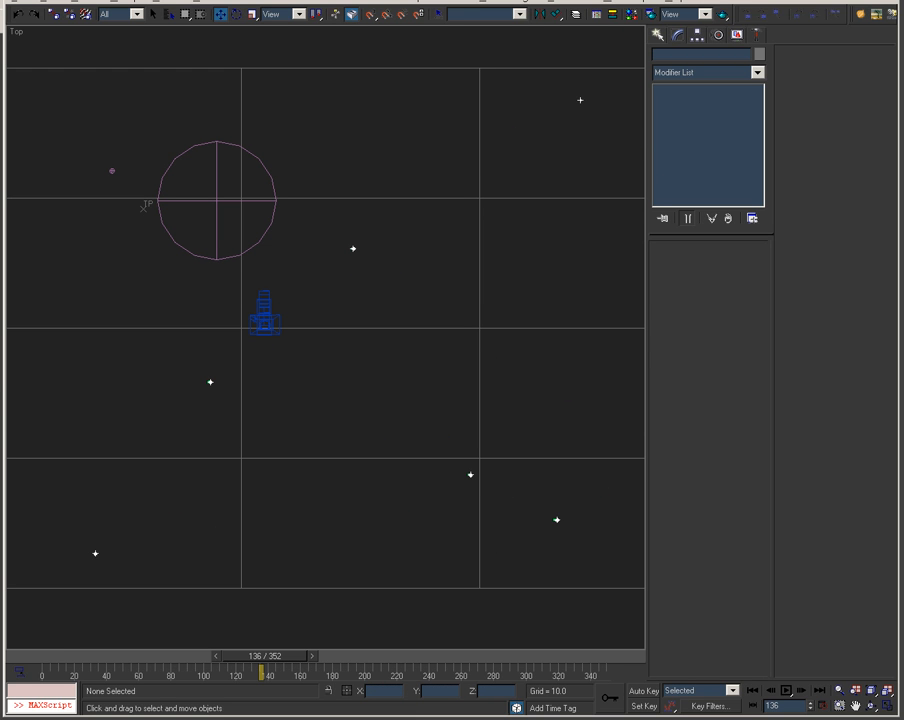